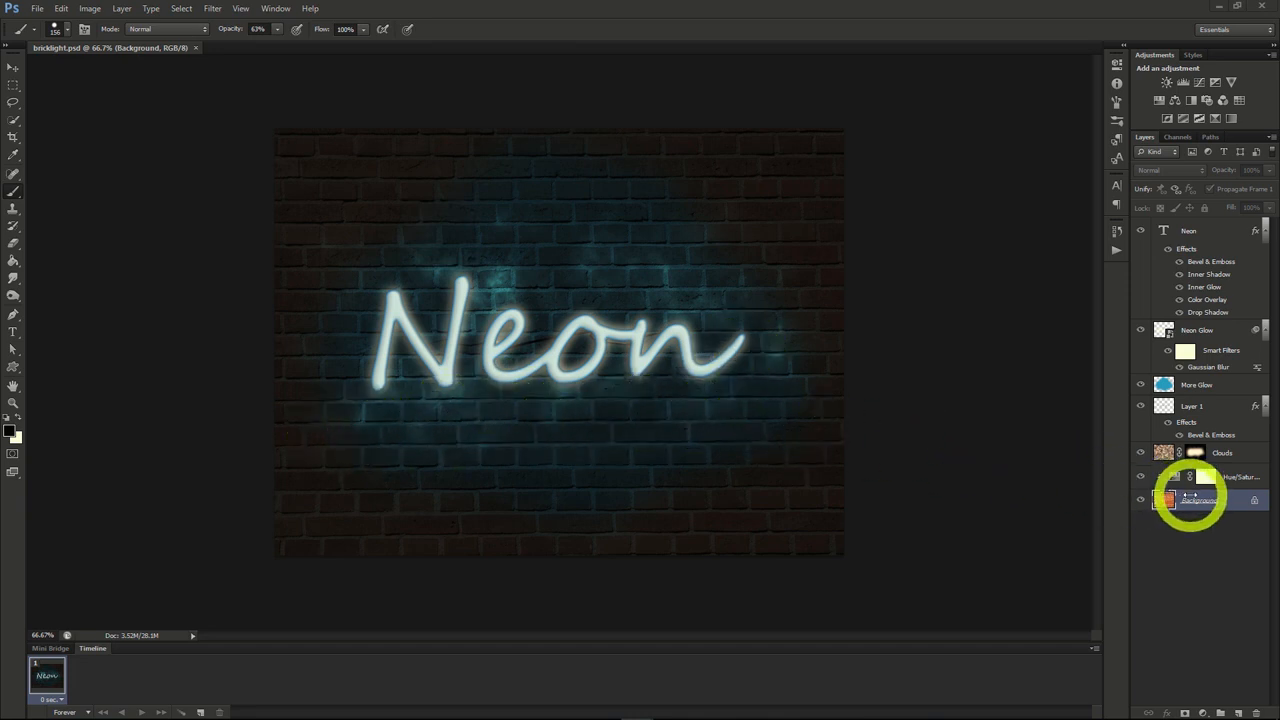
Step: Duplicate the brick wall Background layer into a new document
right_click(1193, 500)
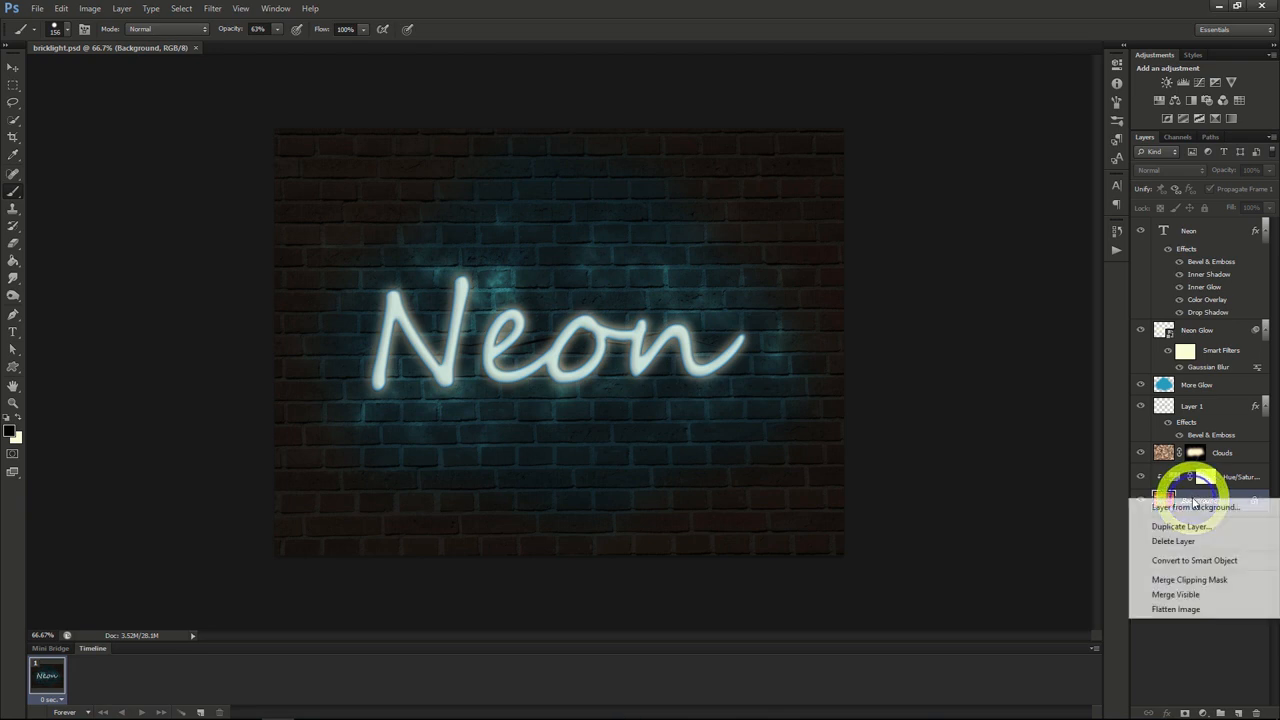
left_click(1190, 527)
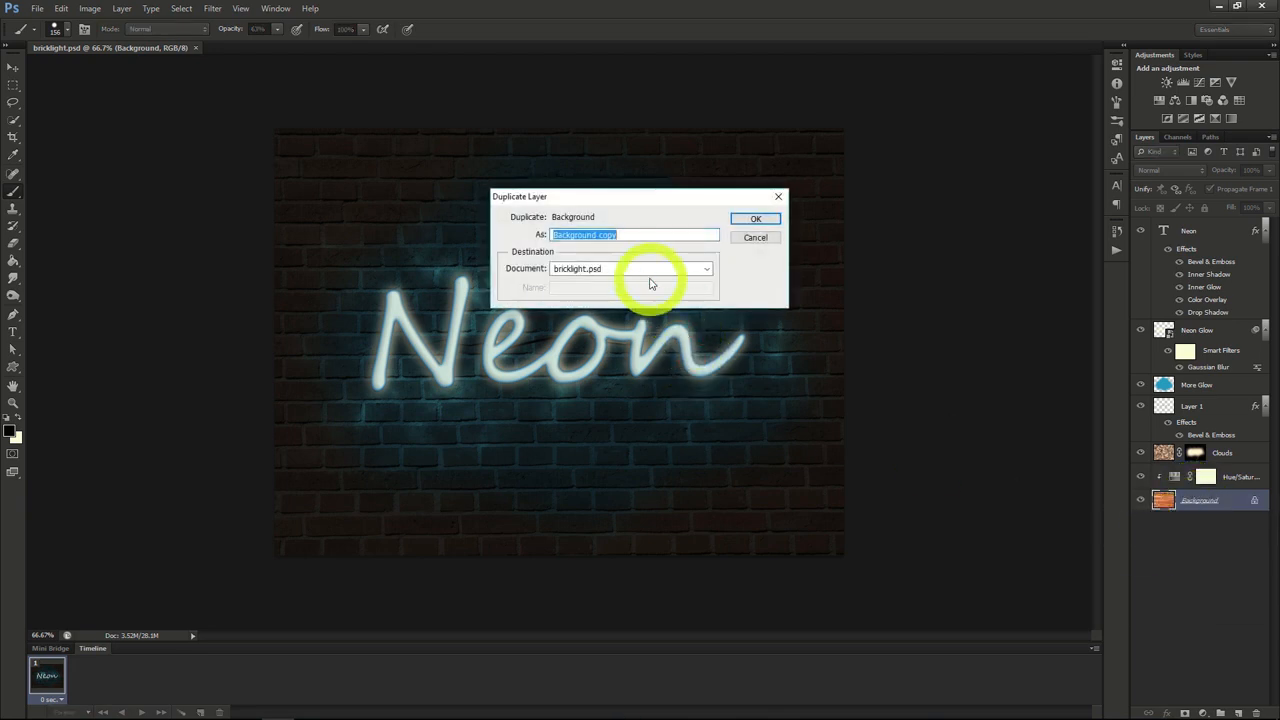
left_click(630, 268)
left_click(611, 300)
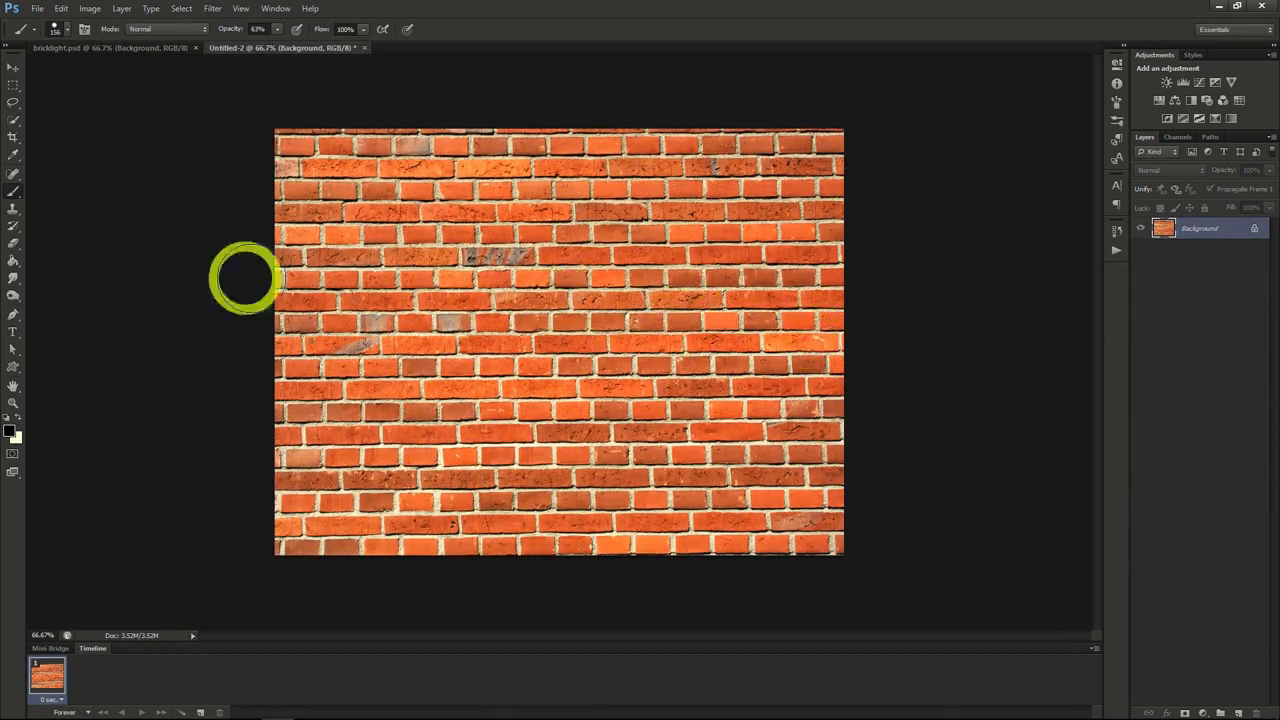
Step: Add the text "Neon" in bold Segoe Script on the brick wall
left_click(1117, 188)
key("t")
left_click(436, 347)
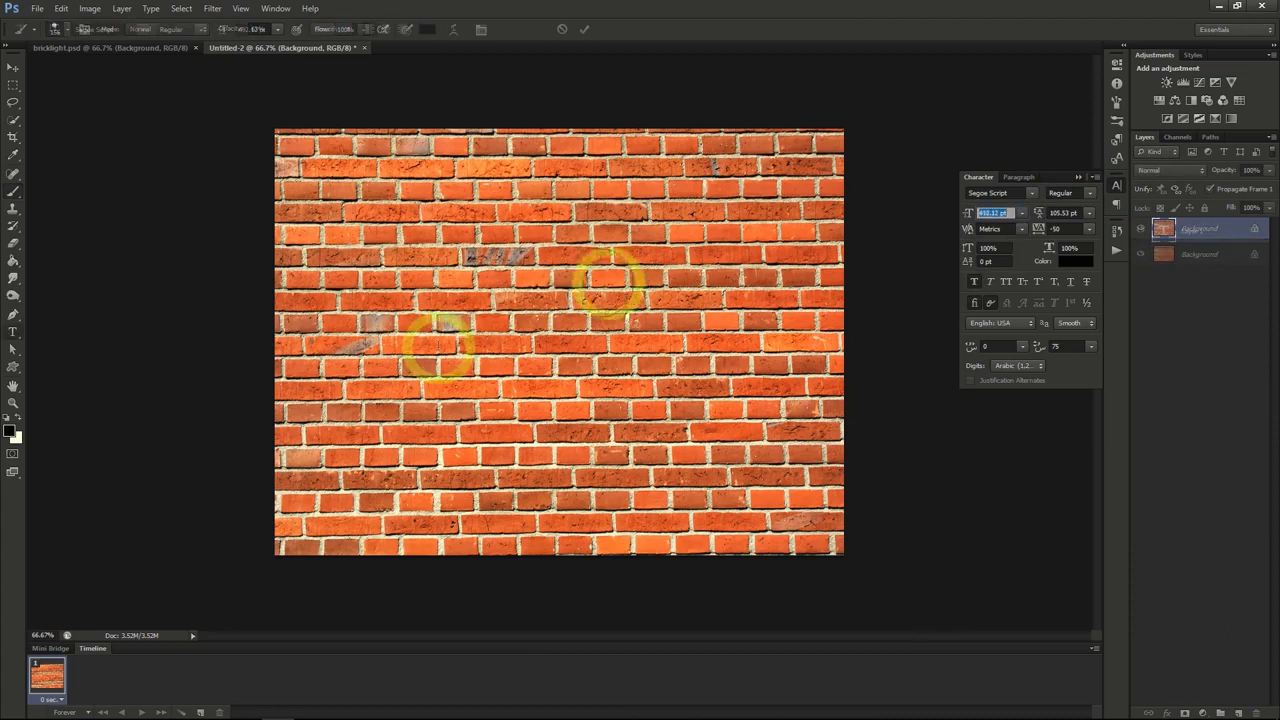
type("Neo")
Step: Reduce the Neon text to 282.12 pt and move it to the middle of the wall
left_click_drag(968, 213, 926, 220)
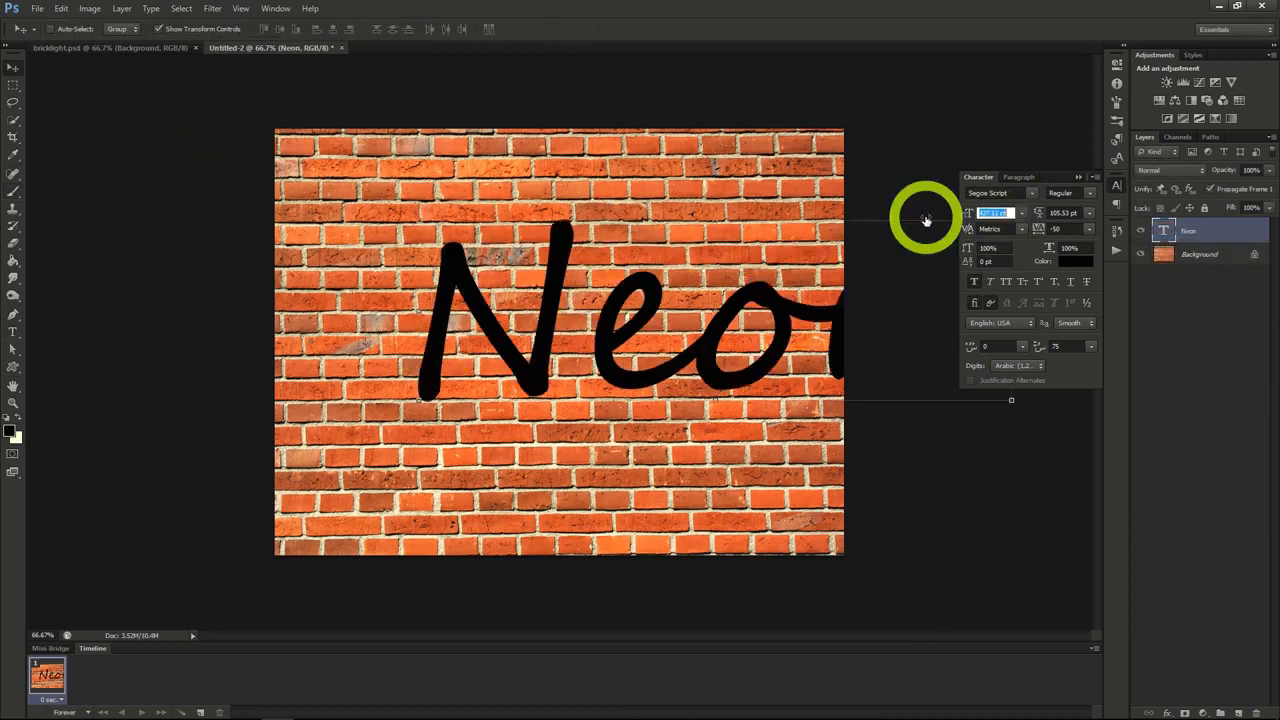
left_click_drag(730, 333, 659, 334)
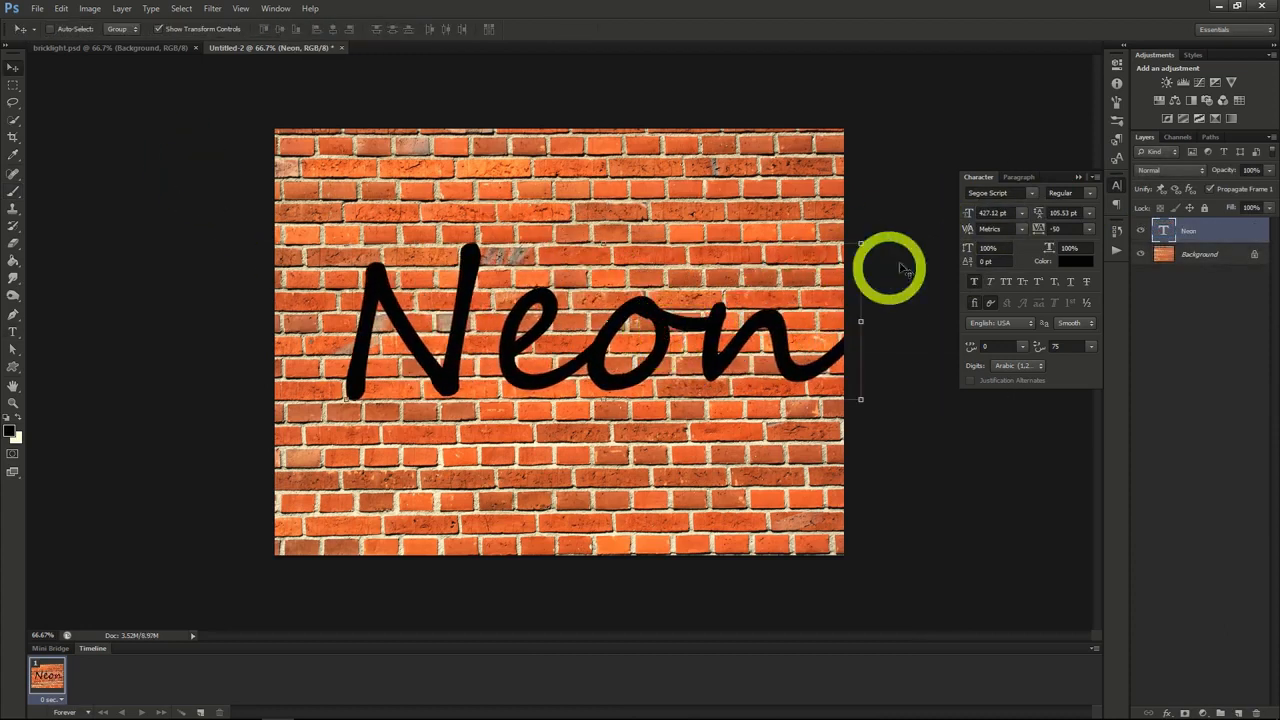
left_click_drag(969, 214, 880, 209)
Step: Darken the bricks with a Hue/Saturation adjustment layer above the Background, using saturation -70 and lightness -87
left_click(1211, 465)
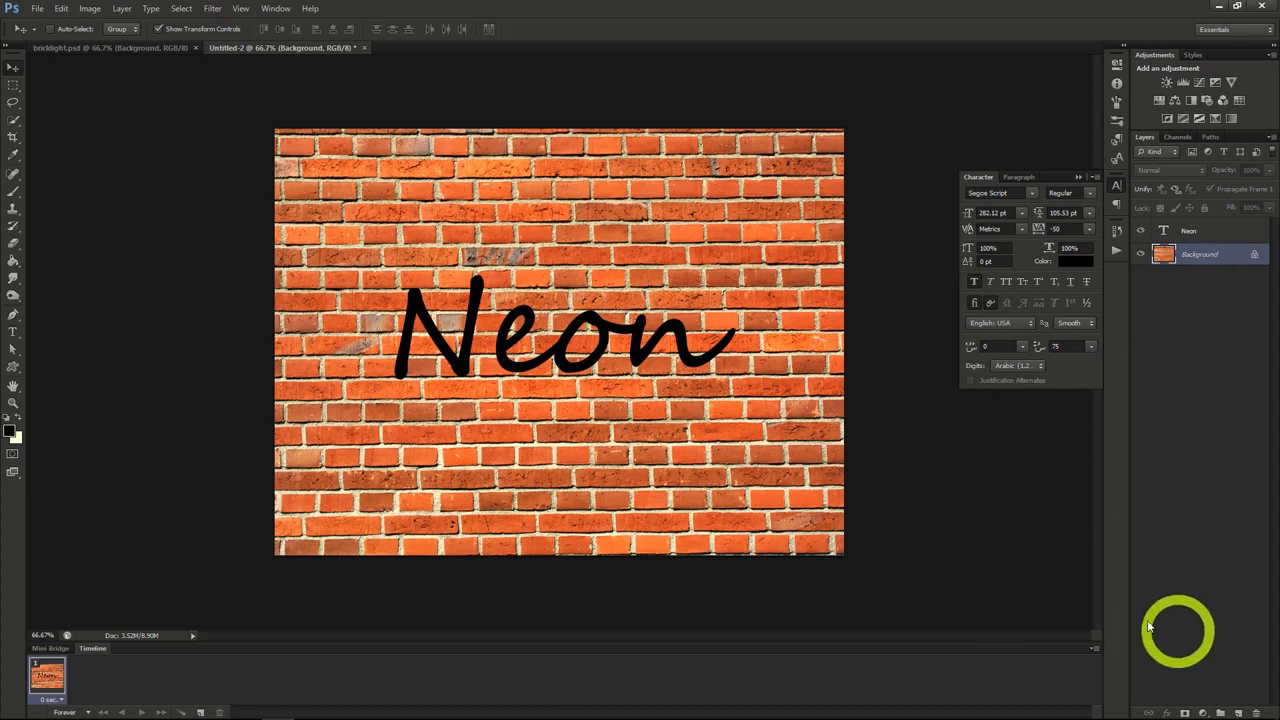
left_click(121, 8)
mouse_move(163, 126)
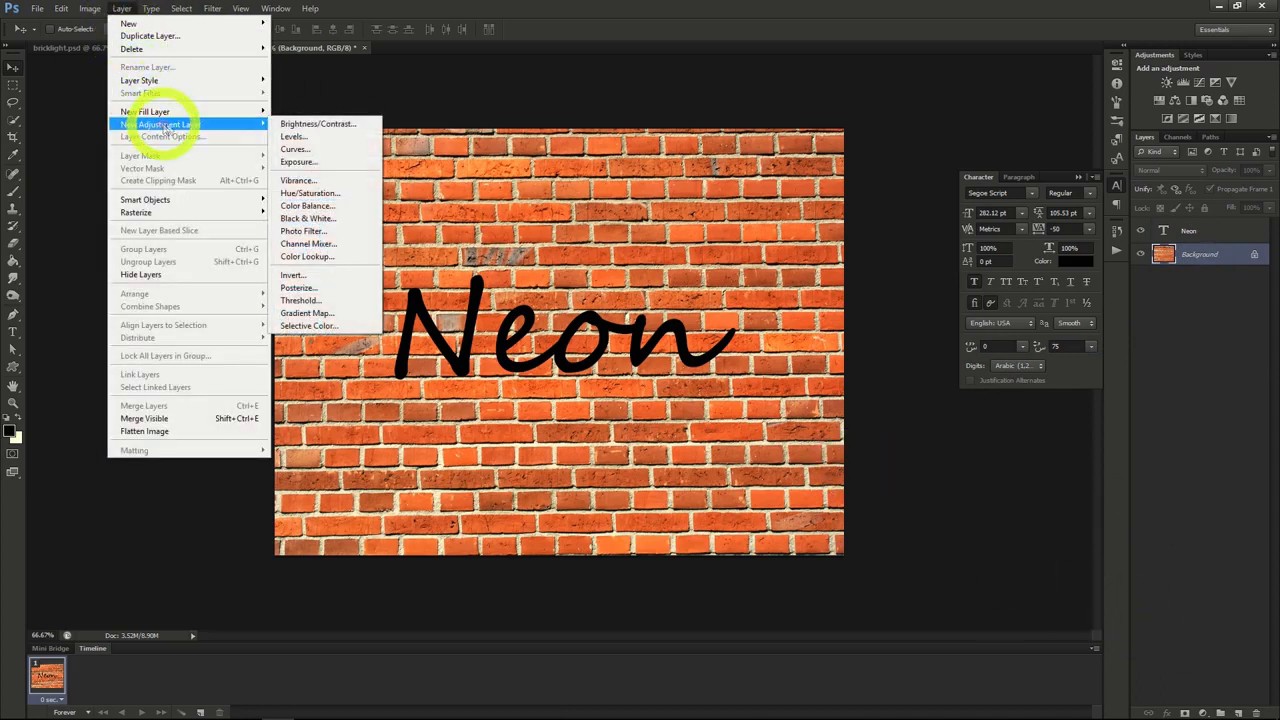
left_click(305, 193)
left_click(753, 228)
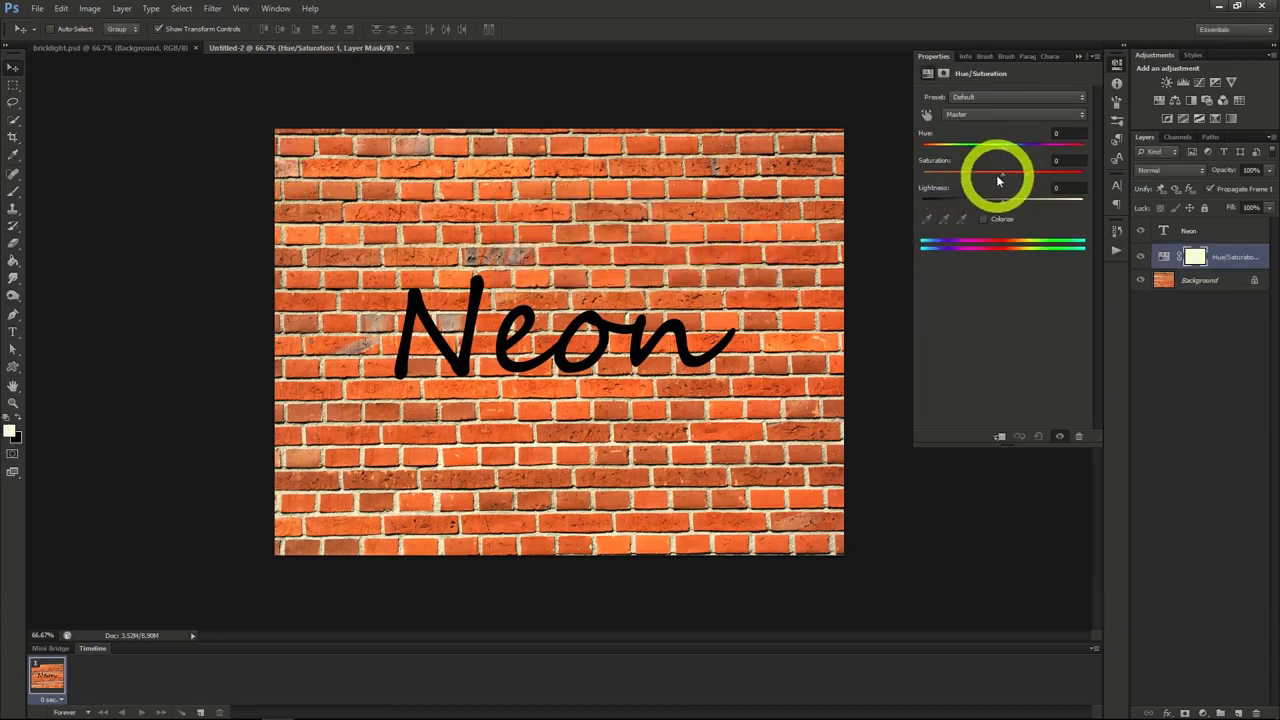
left_click_drag(1001, 172, 935, 205)
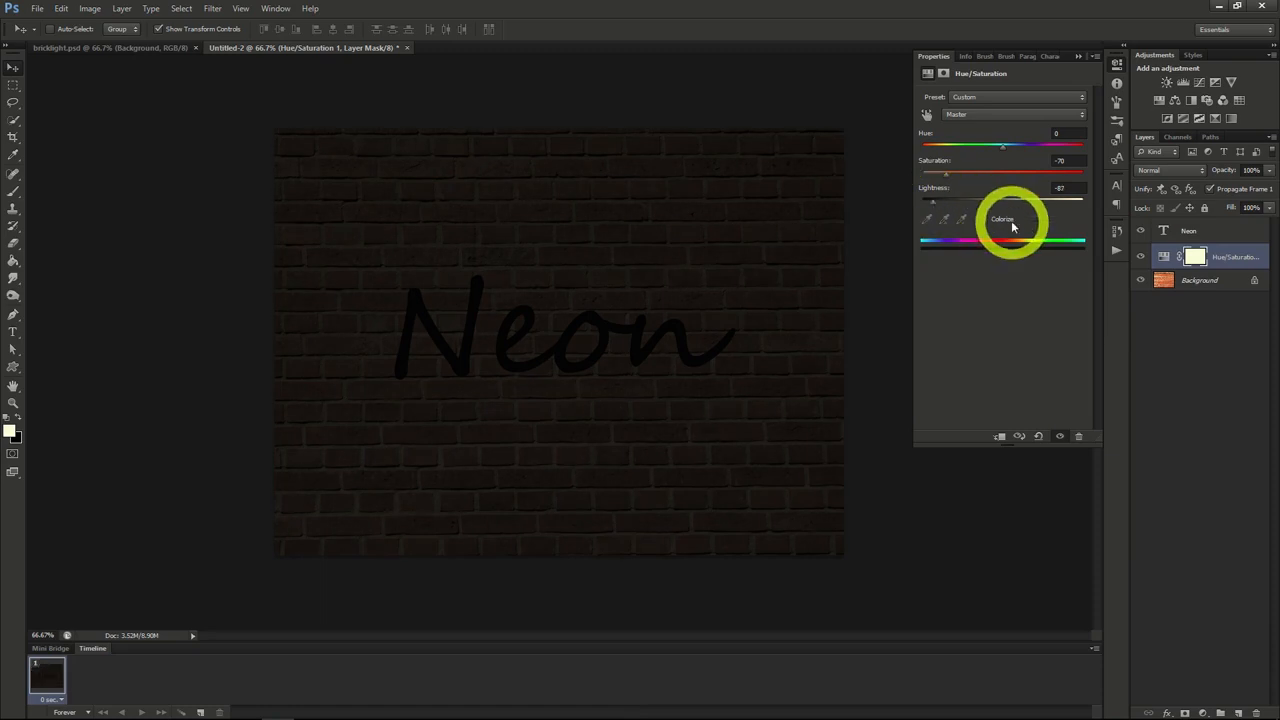
Step: Create a new layer above the Hue/Saturation adjustment and fill it with the Clouds render filter
left_click(1200, 256)
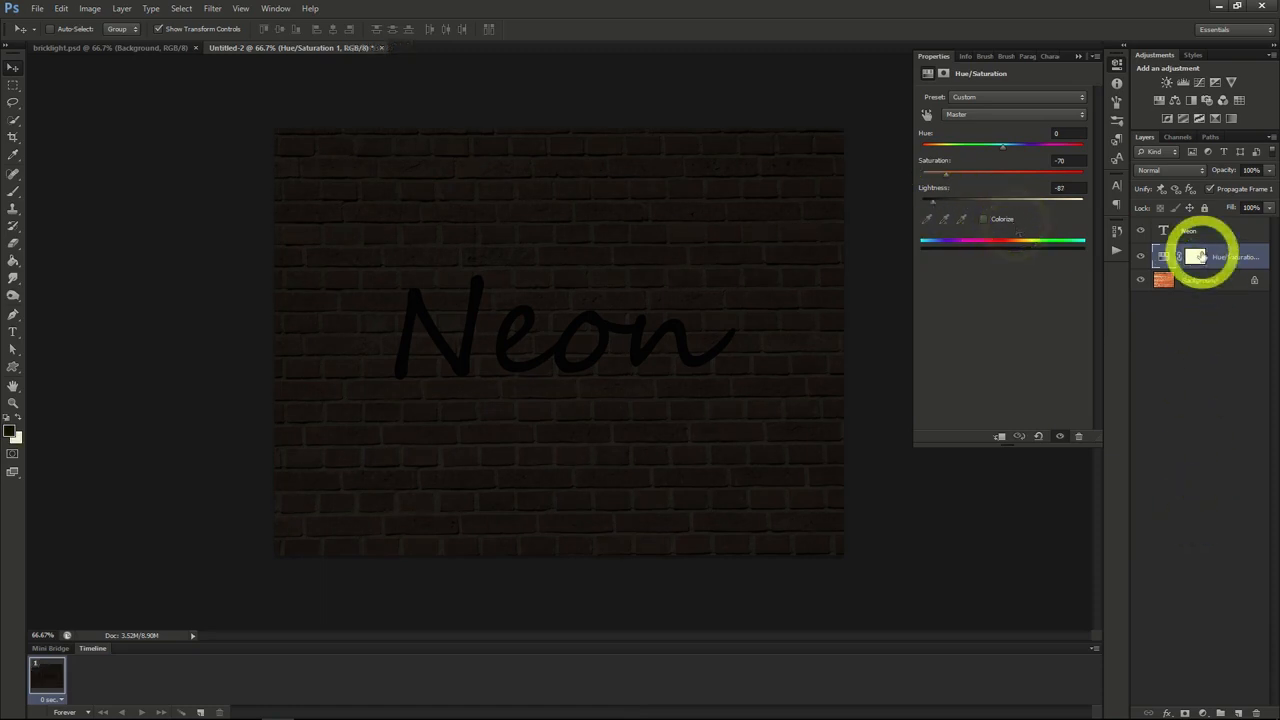
left_click(1239, 712)
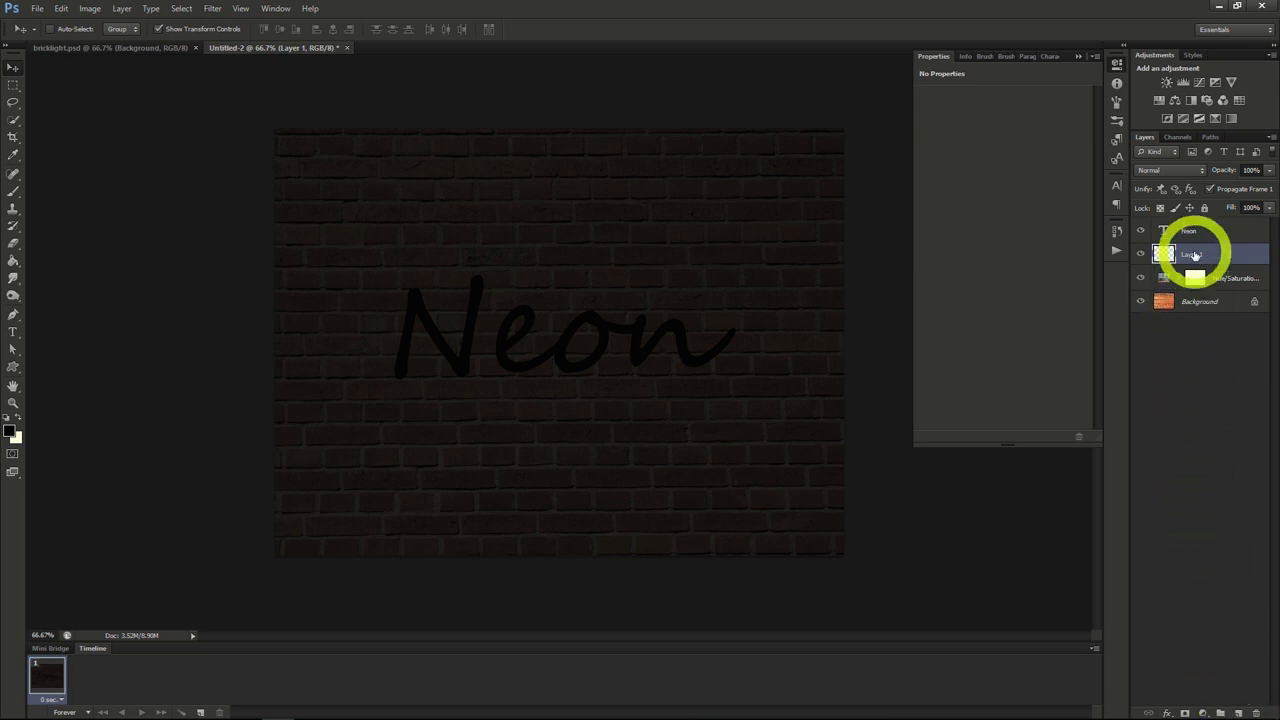
left_click(212, 8)
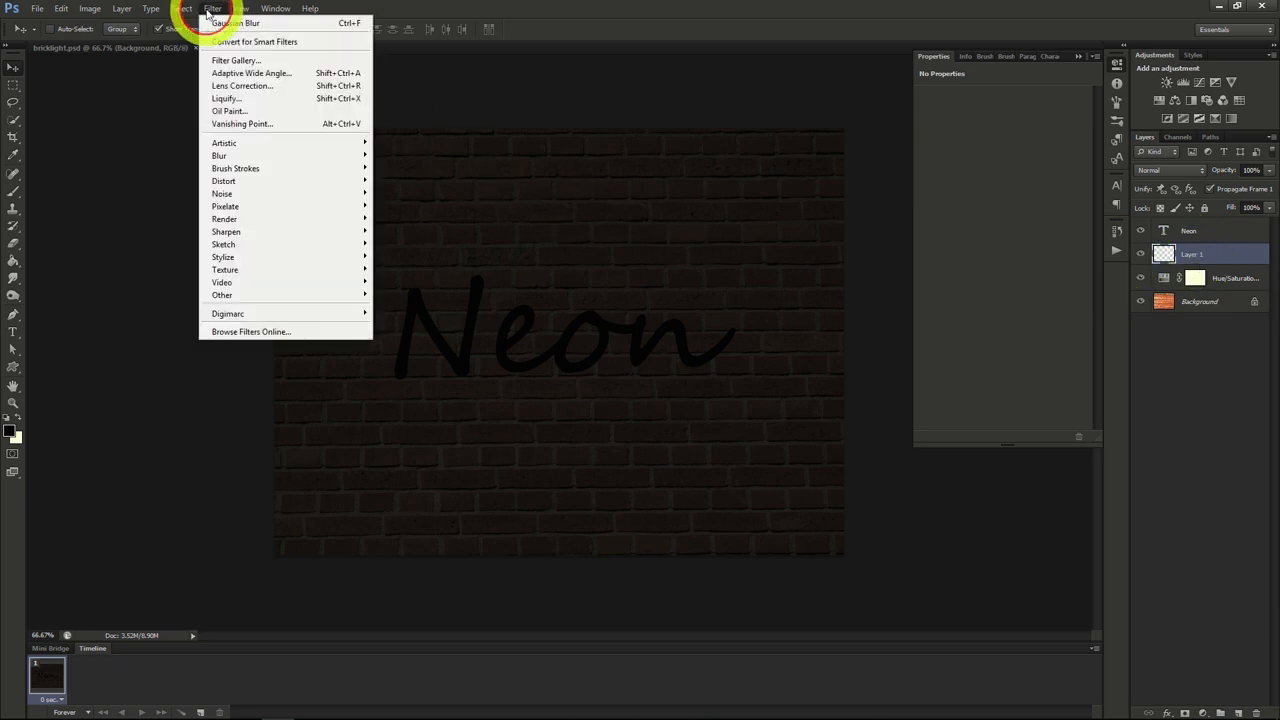
mouse_move(240, 218)
left_click(395, 216)
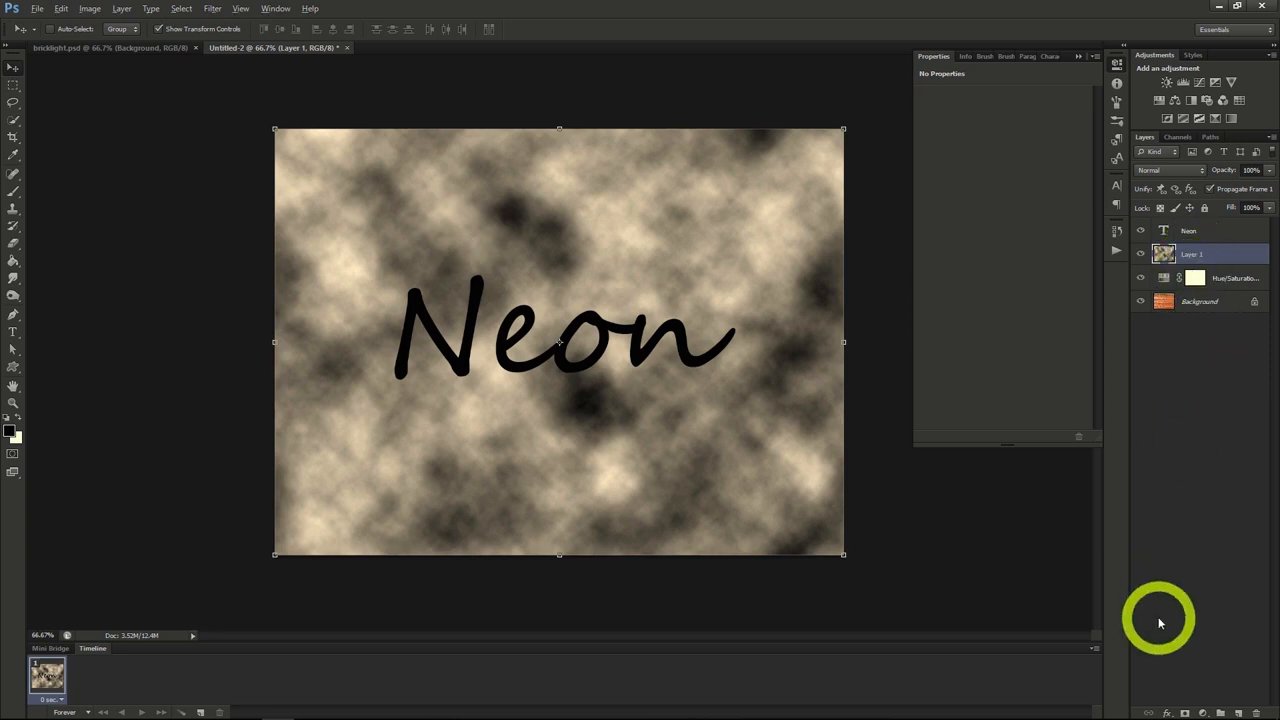
Step: Hide the clouds layer with a black layer mask and set its blend mode to Divide
left_click(1185, 712, "alt")
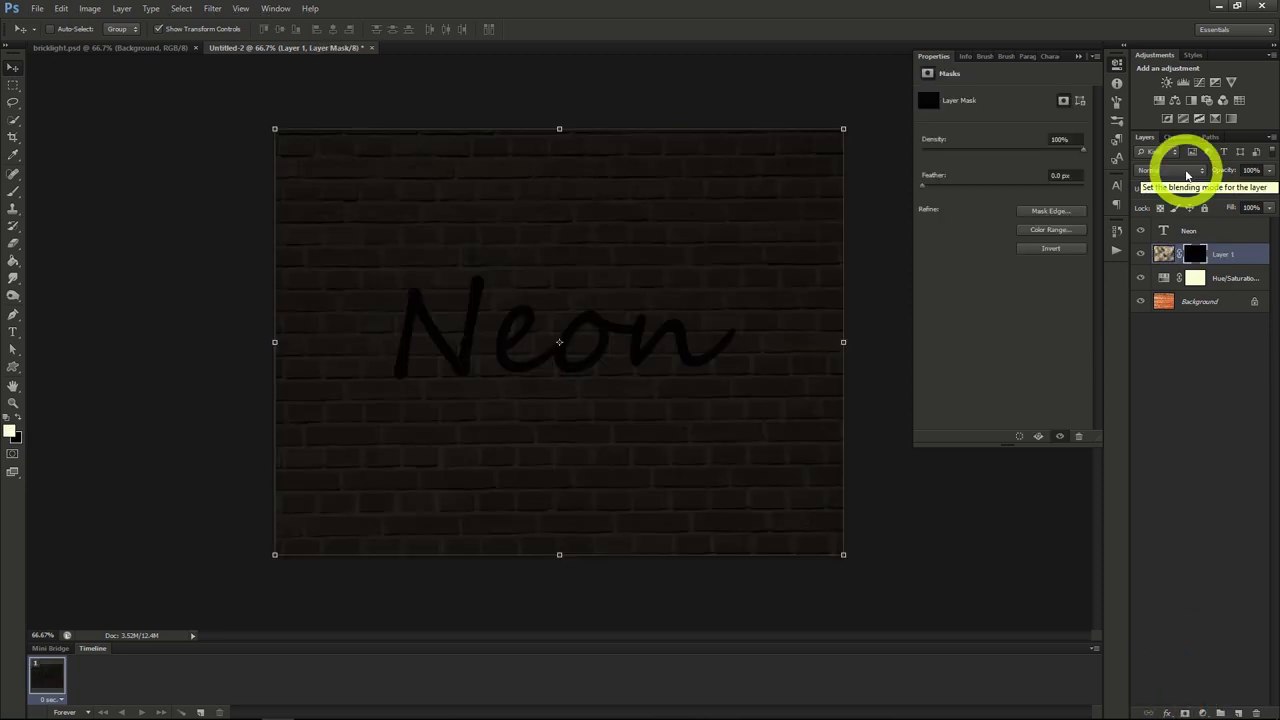
left_click(1187, 175)
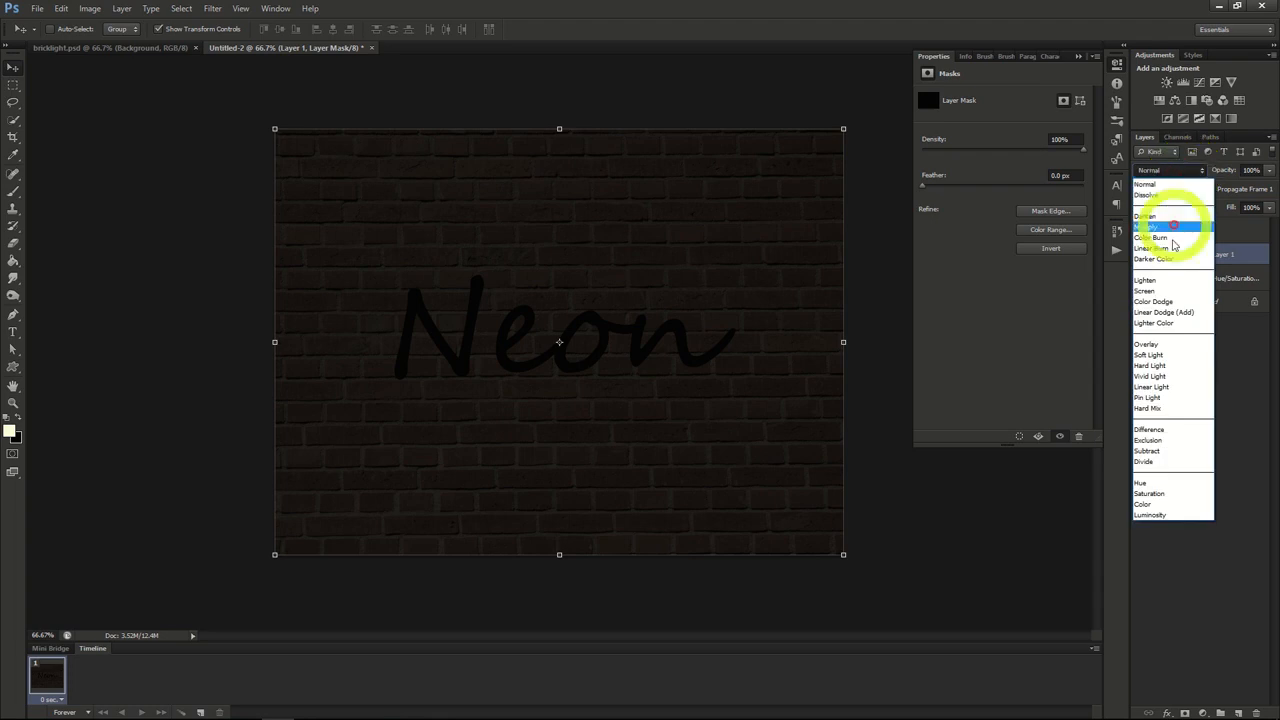
left_click(1145, 461)
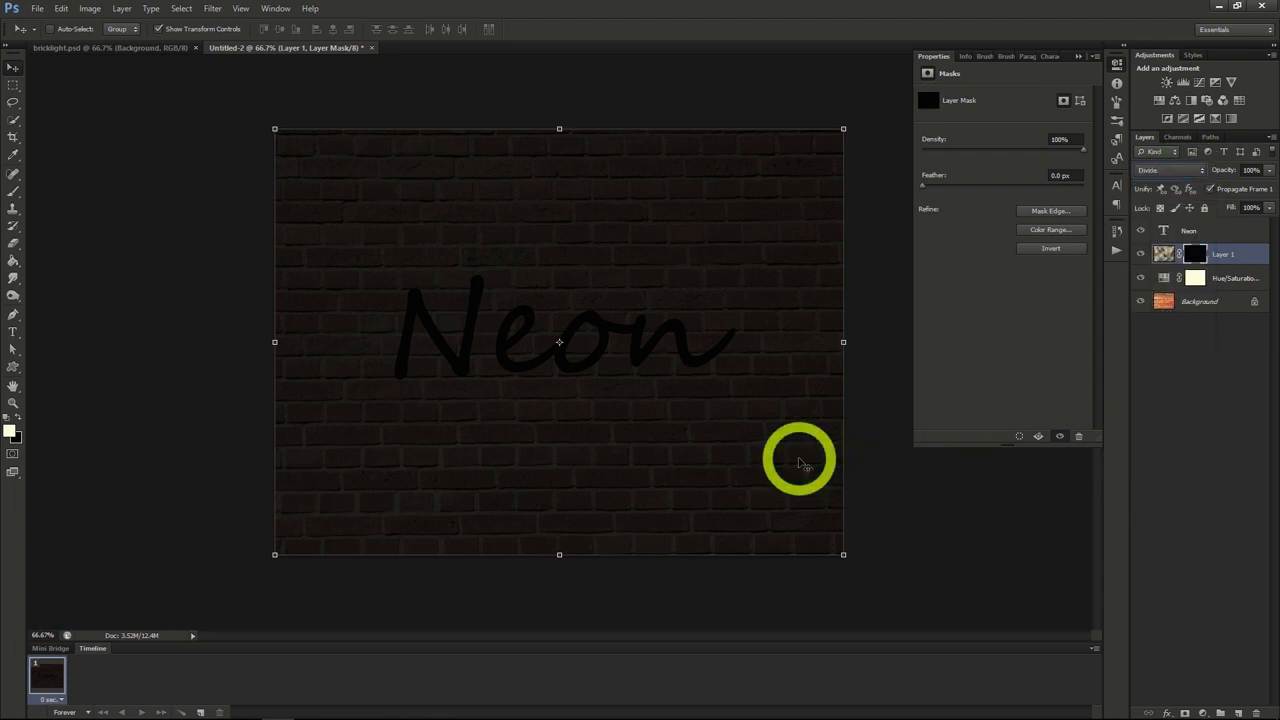
Step: Paint around the Neon text on the clouds mask with a soft 156 px brush at 50% opacity
left_click(13, 193)
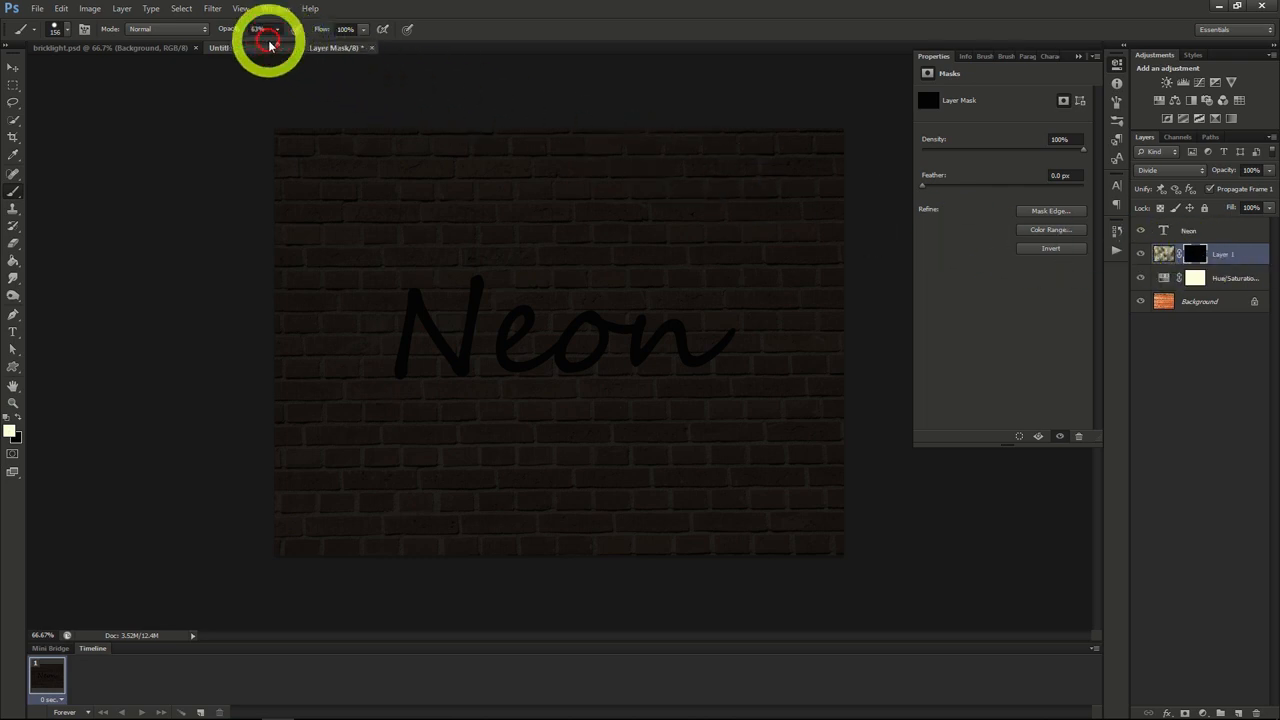
left_click_drag(276, 46, 267, 46)
left_click(66, 29)
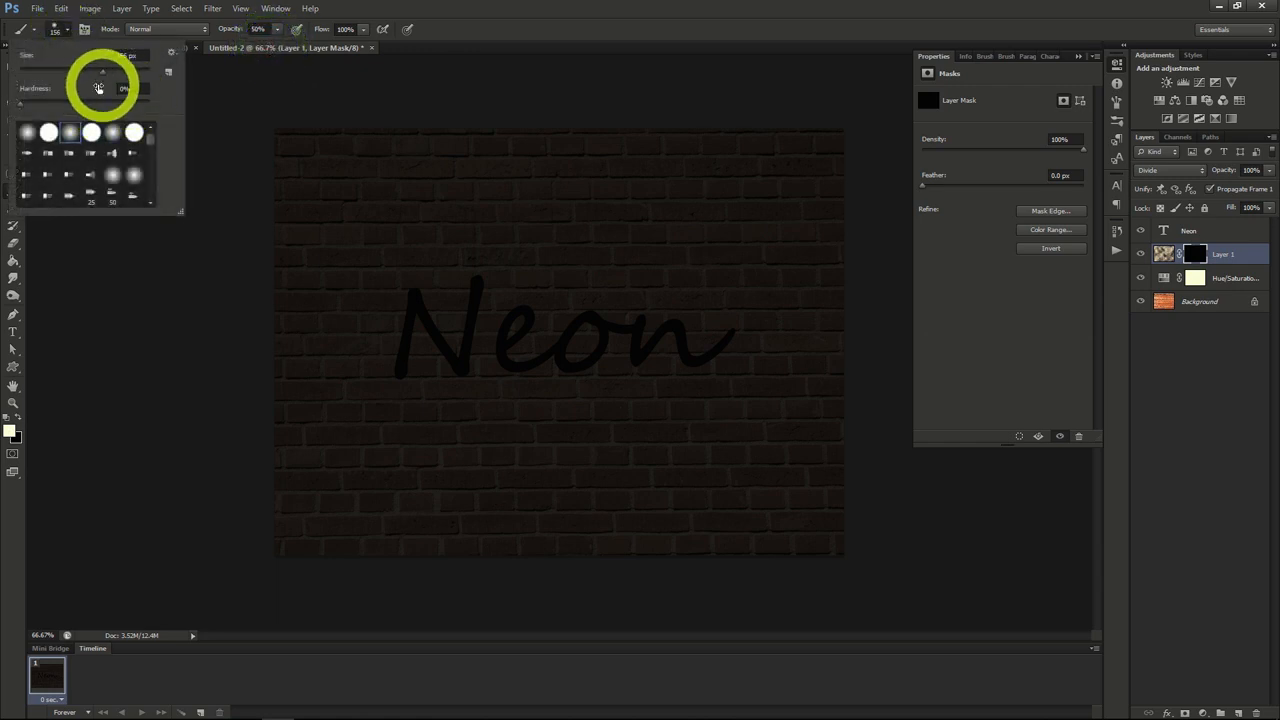
left_click(67, 33)
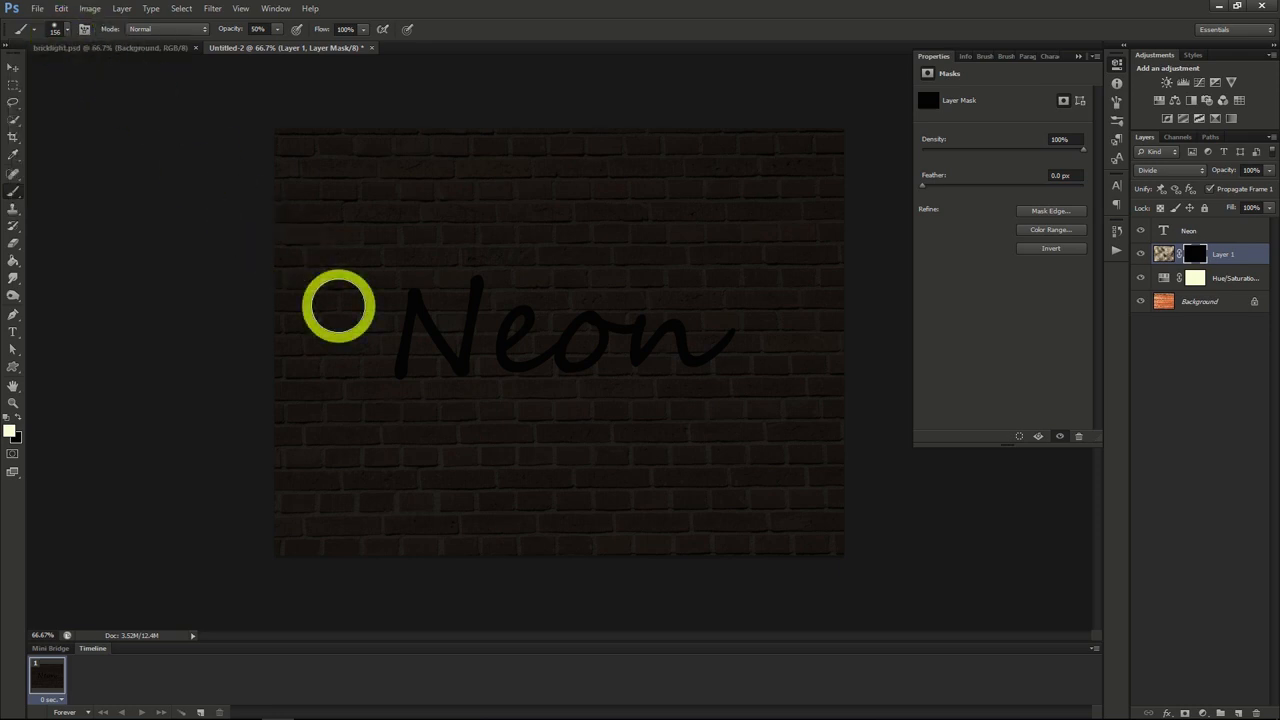
mouse_move(421, 285)
left_mouse_down()
mouse_move(367, 357)
mouse_move(462, 292)
mouse_move(432, 367)
mouse_move(570, 317)
mouse_move(623, 344)
mouse_move(504, 334)
mouse_move(613, 294)
mouse_move(687, 350)
mouse_move(761, 352)
mouse_move(707, 302)
mouse_move(636, 294)
mouse_move(693, 369)
mouse_move(635, 330)
mouse_move(547, 300)
mouse_move(490, 400)
left_mouse_up()
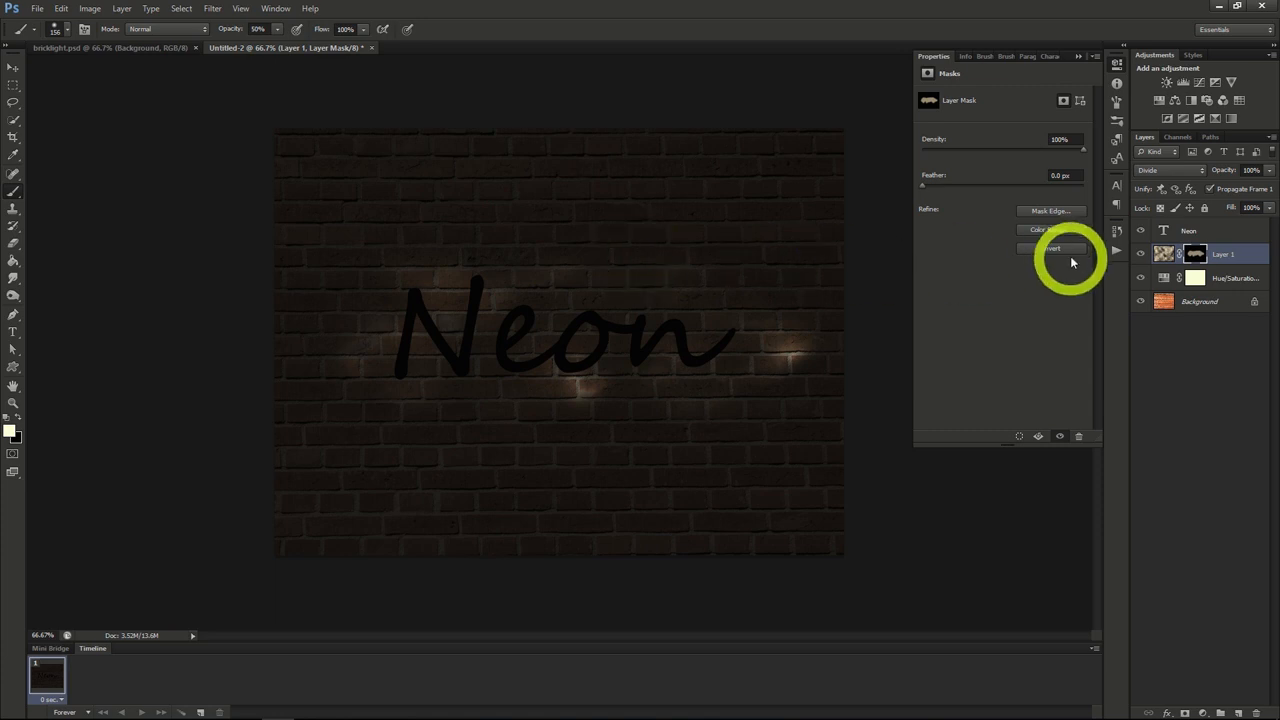
Step: Give the Neon text layer a smooth Inner Bevel with depth 185%, size 3 px and maximum soften
left_click(1182, 228)
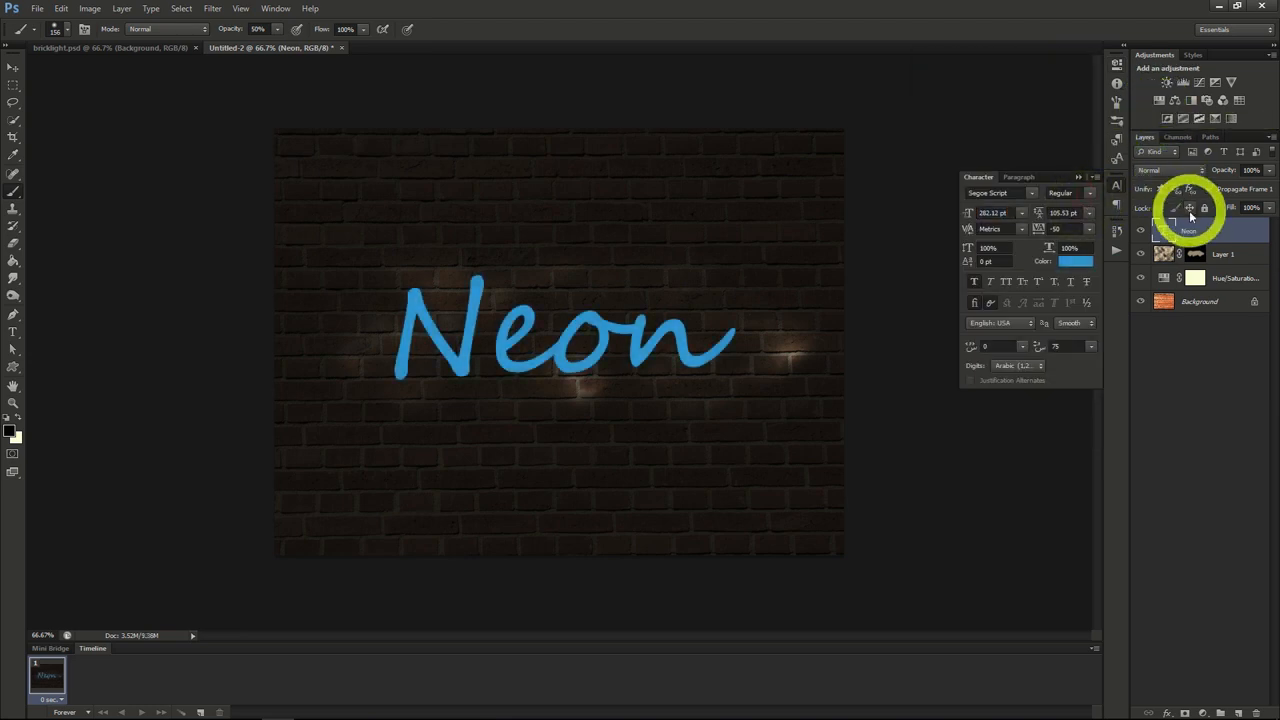
right_click(1186, 229)
left_click(1143, 240)
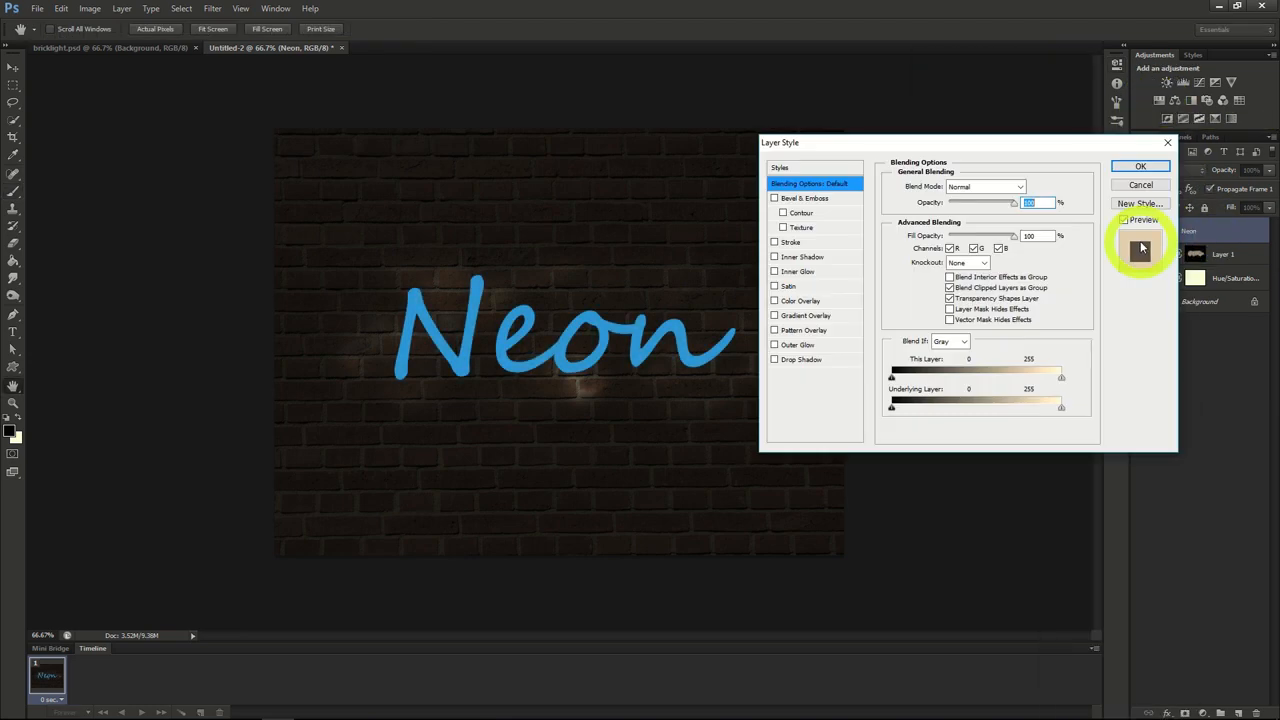
left_click(810, 198)
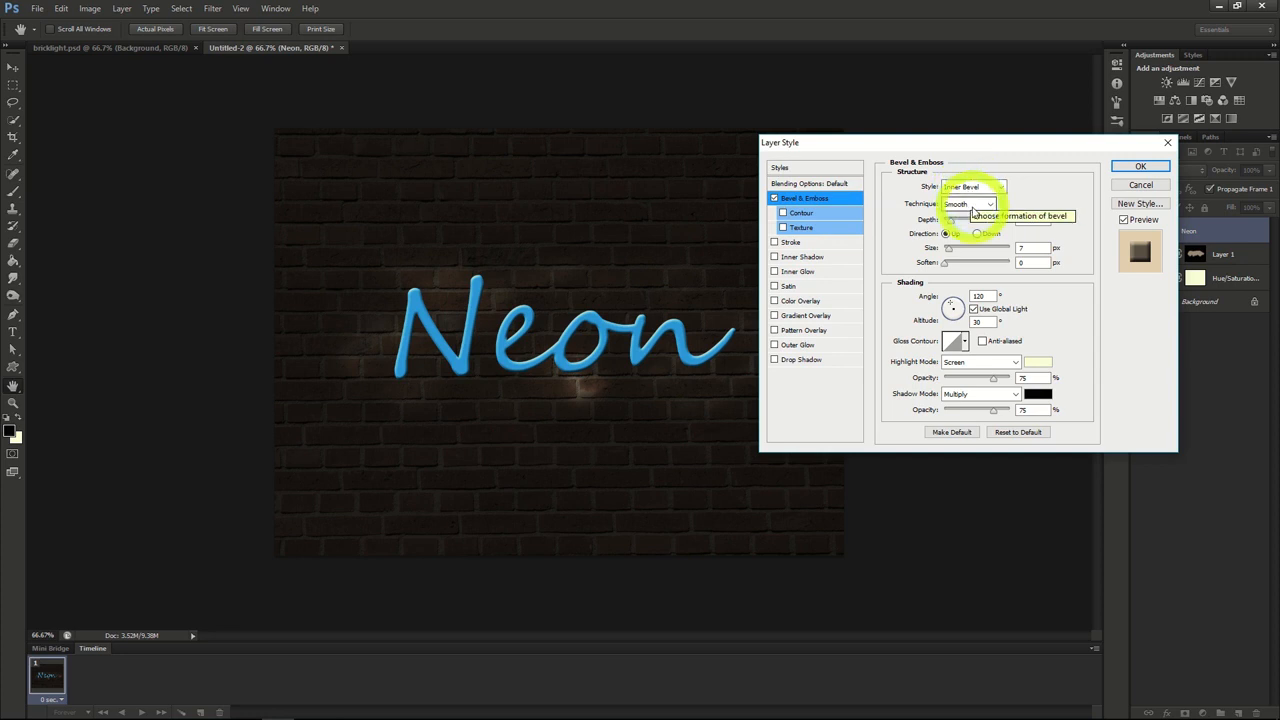
left_click_drag(952, 223, 955, 225)
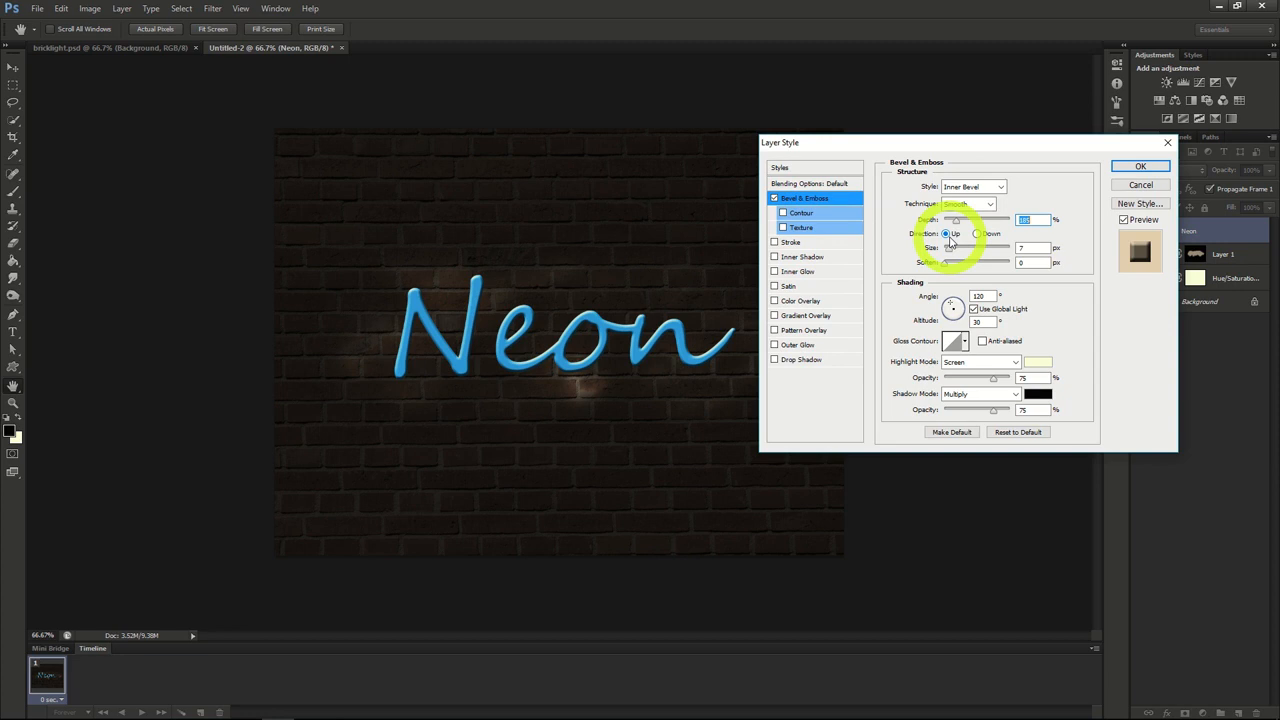
left_click(948, 252)
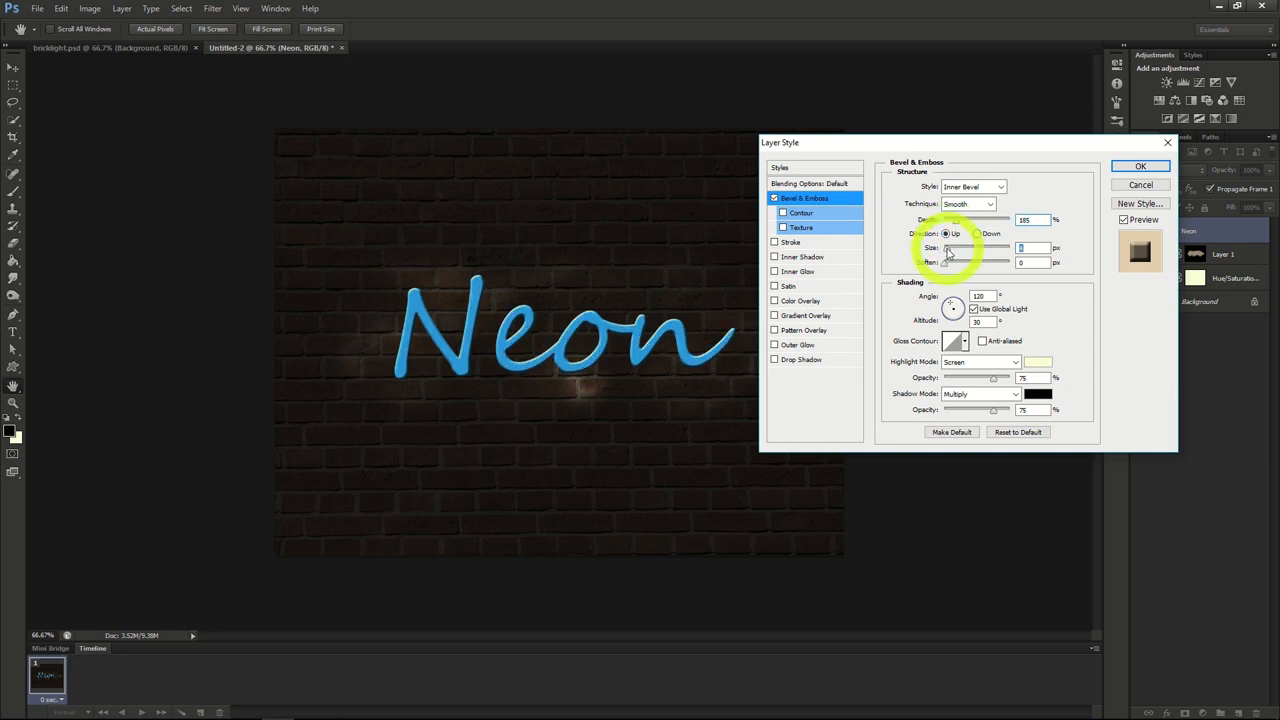
left_click_drag(946, 265, 1012, 262)
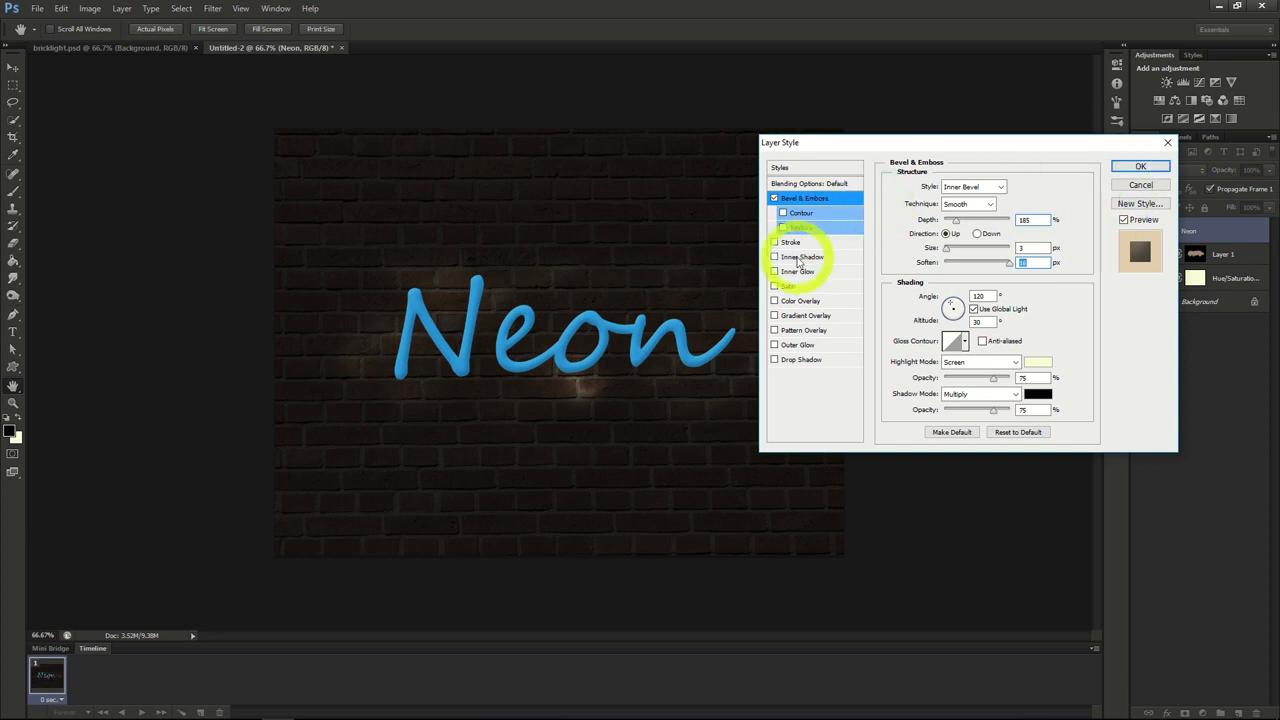
Step: Add a Multiply Inner Shadow to the Neon text with 40% opacity and 5 px distance
left_click(799, 258)
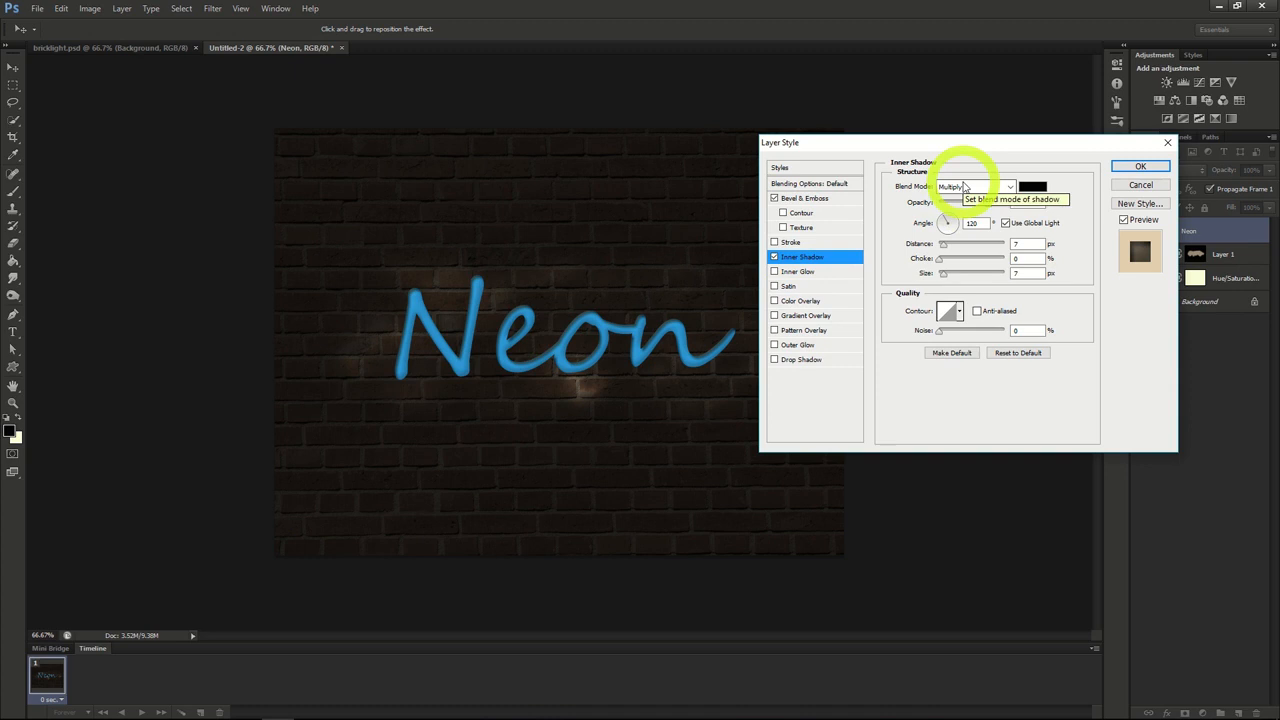
left_click_drag(986, 203, 963, 207)
left_click(925, 245)
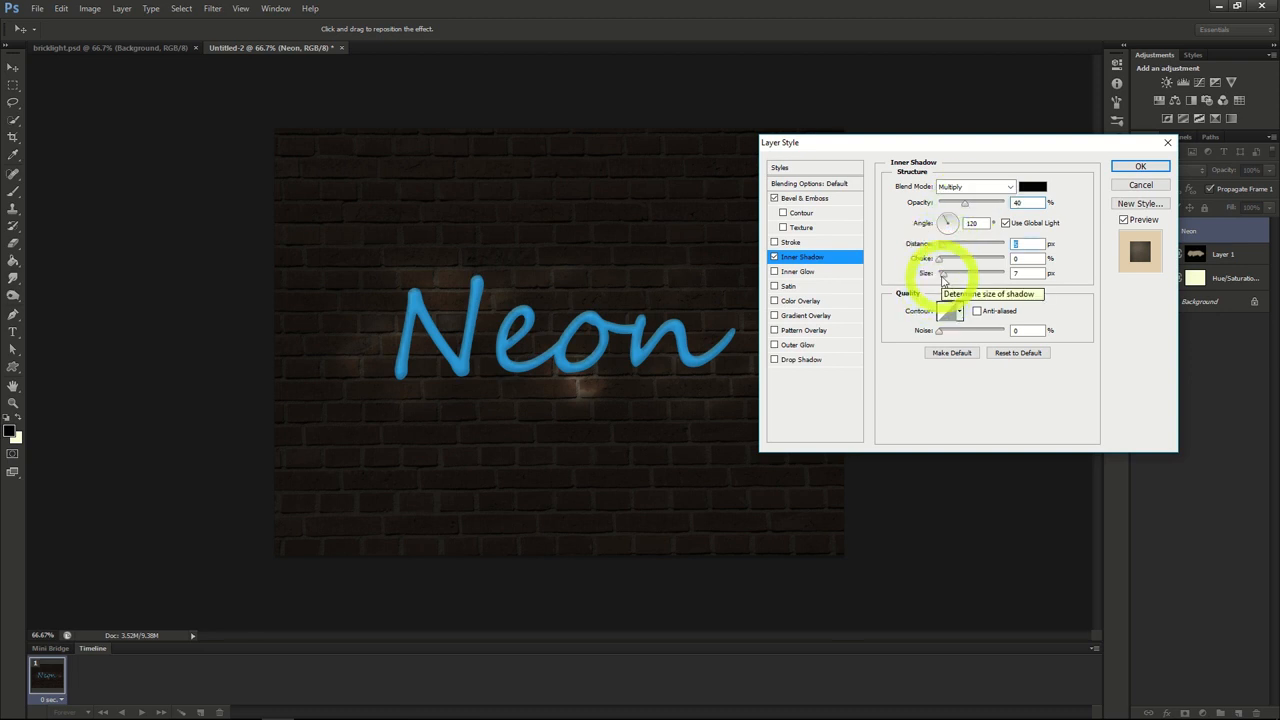
left_click(943, 277)
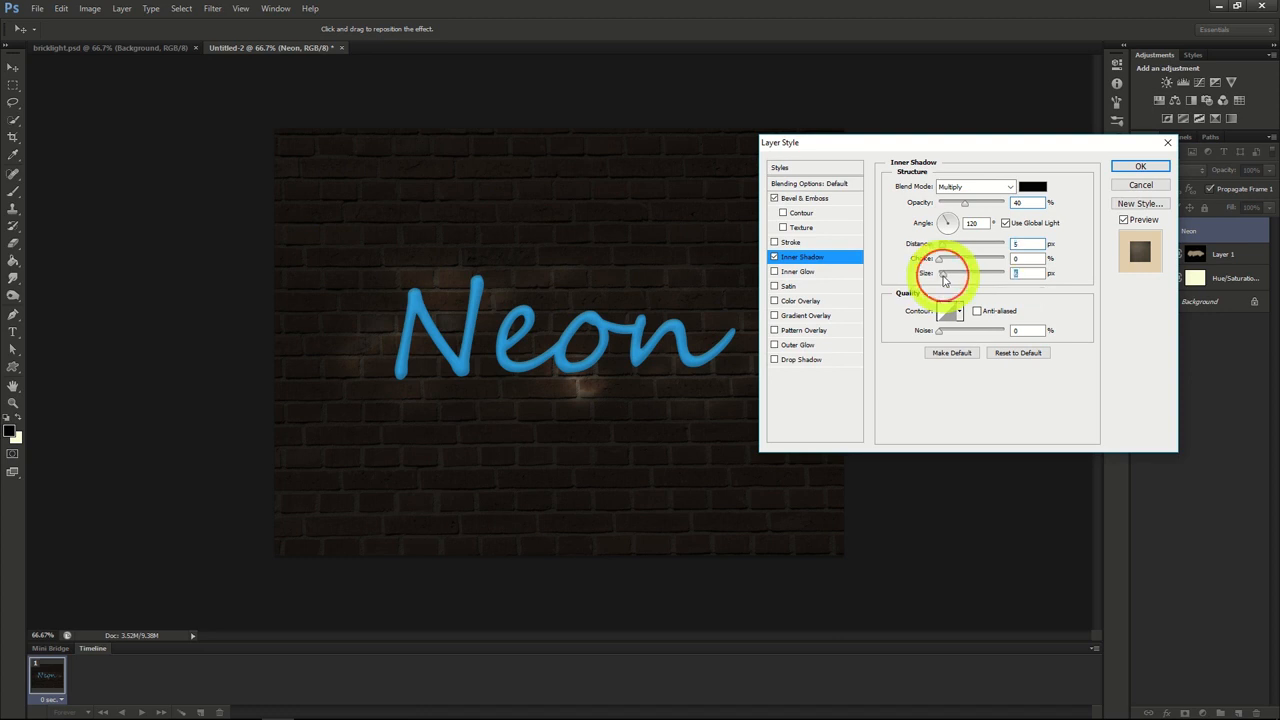
Step: Add an Inner Glow with its source at Center to the Neon text and apply the layer style
left_click(803, 272)
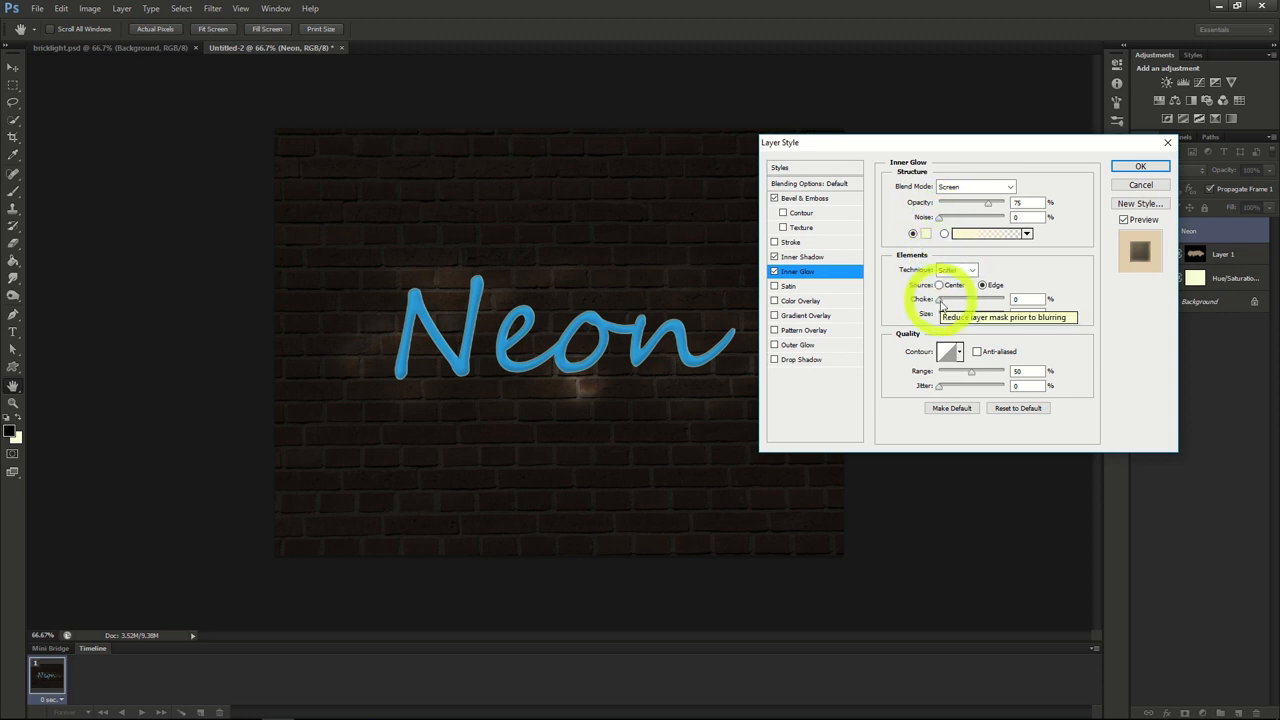
left_click(944, 316)
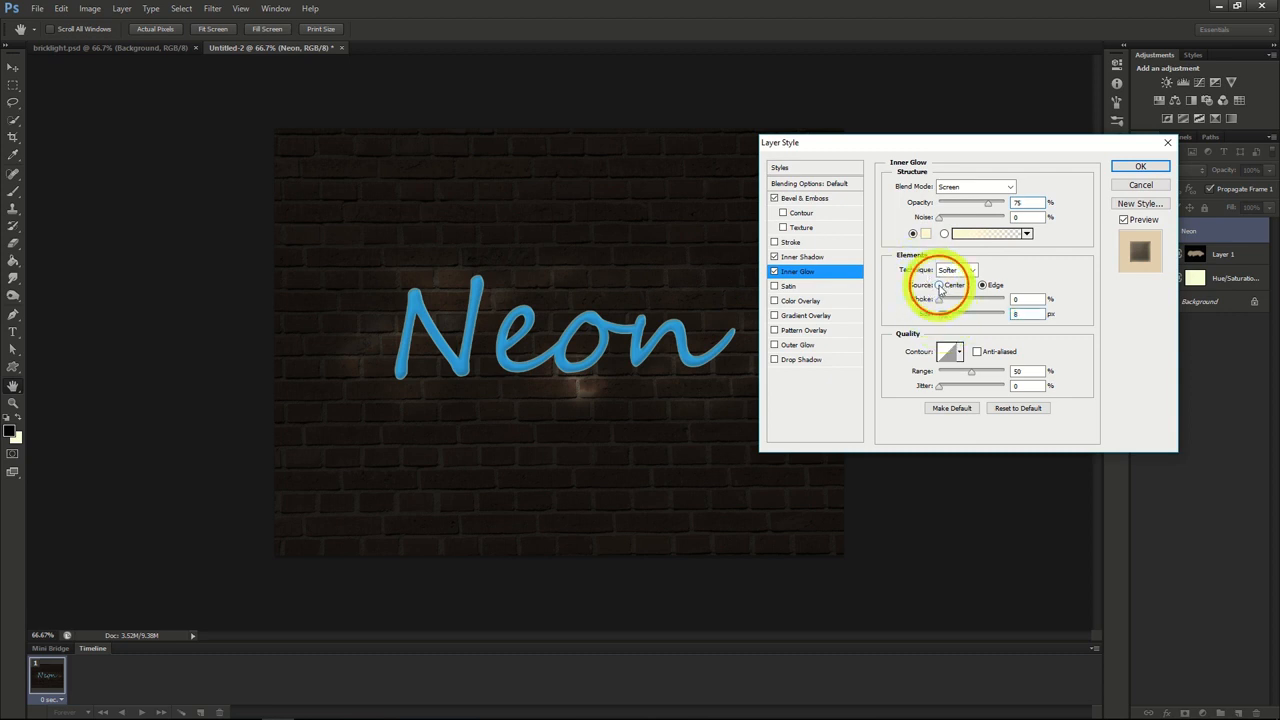
left_click(940, 286)
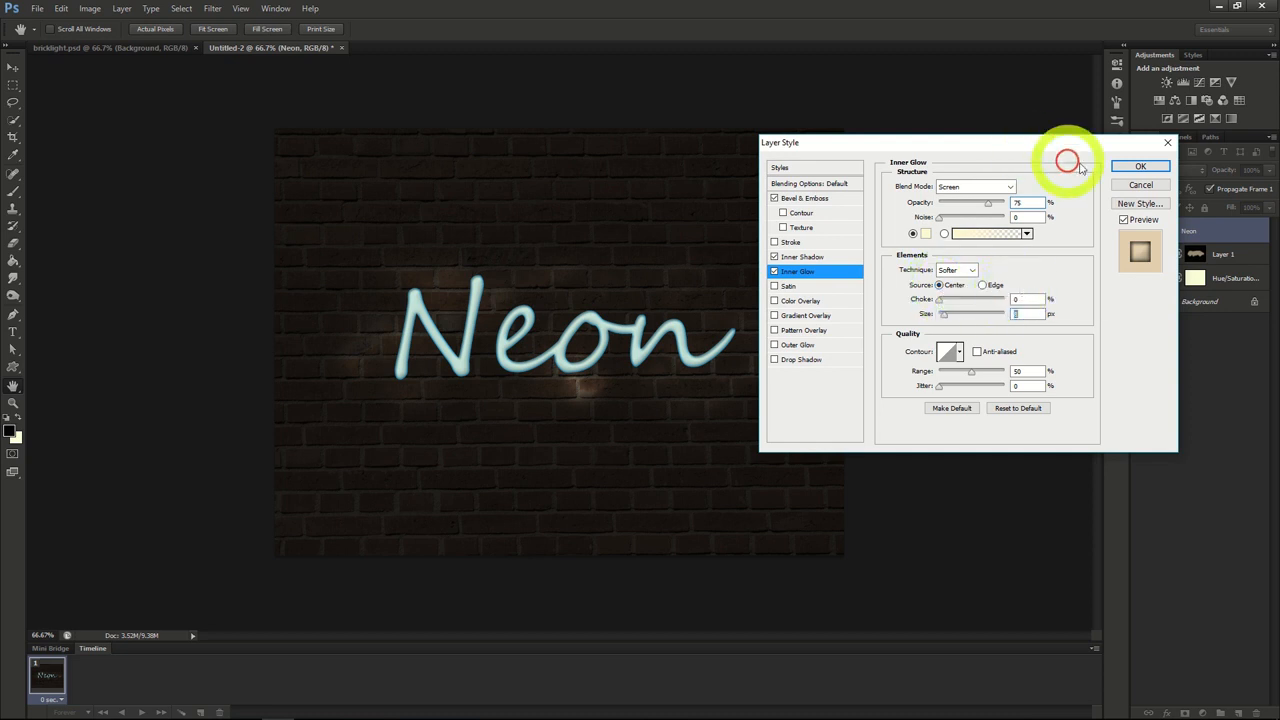
left_click(1142, 167)
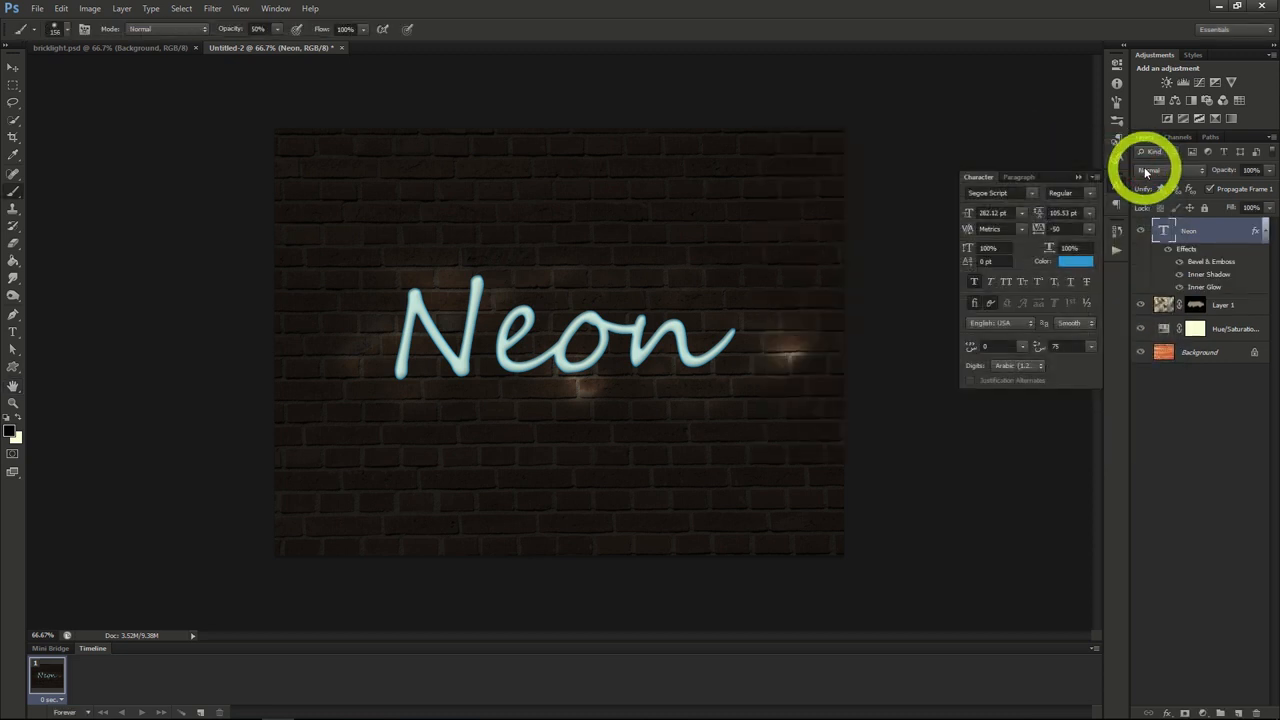
Step: Duplicate the Neon text layer, place the copy directly beneath the original and convert it to a smart object
right_click(1190, 237)
left_click(1123, 258)
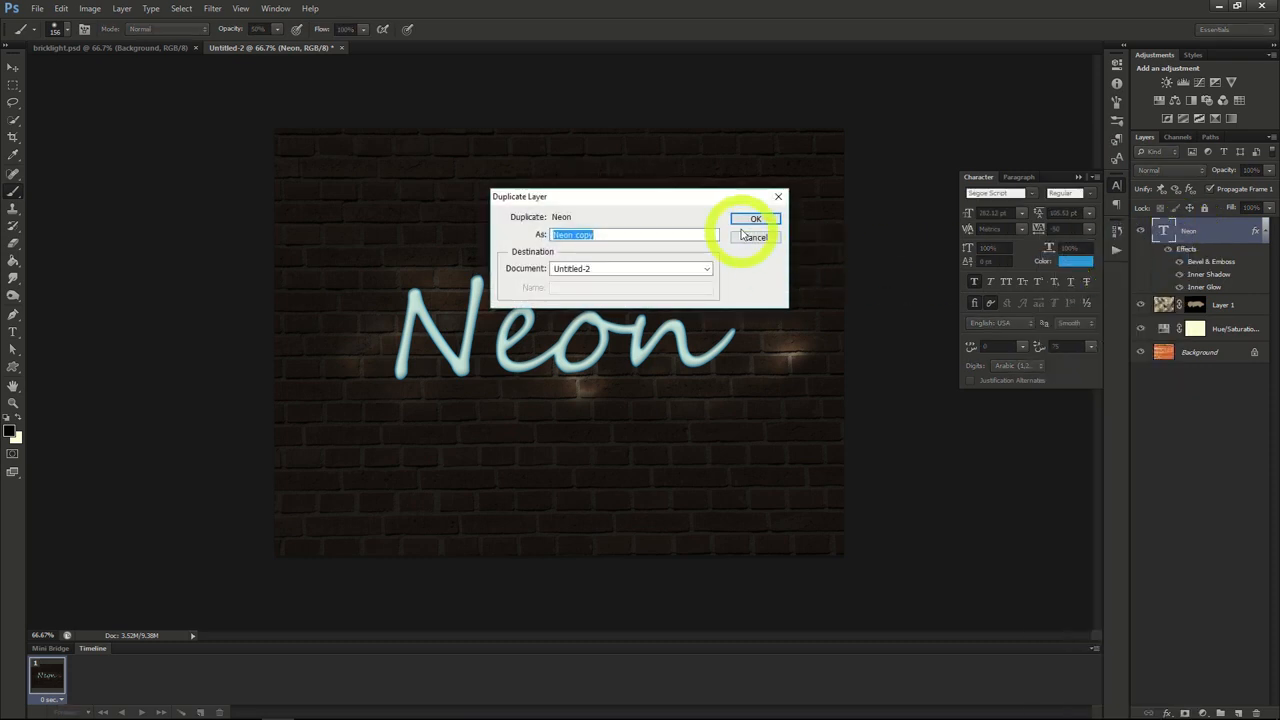
left_click(753, 218)
left_click_drag(1178, 238, 1200, 357)
right_click(1194, 306)
left_click(1128, 292)
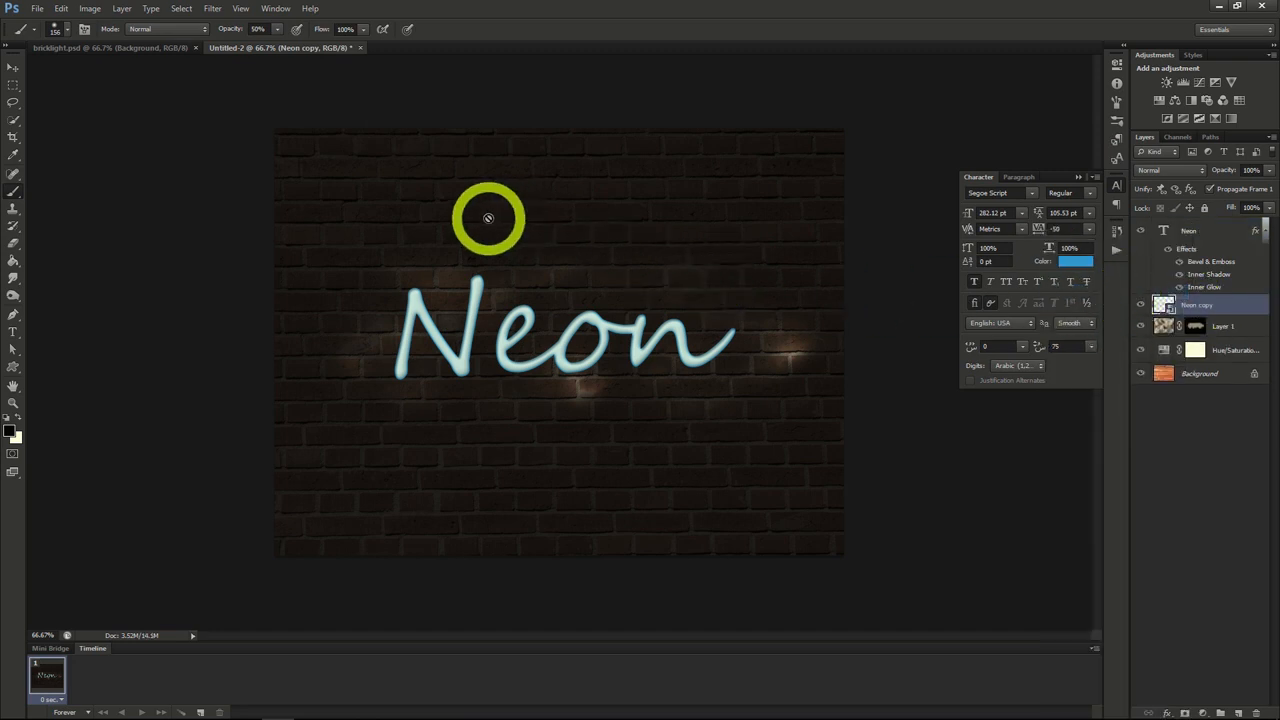
Step: Apply a Gaussian Blur with a radius of 11.0 pixels to the Neon copy layer
left_click(213, 9)
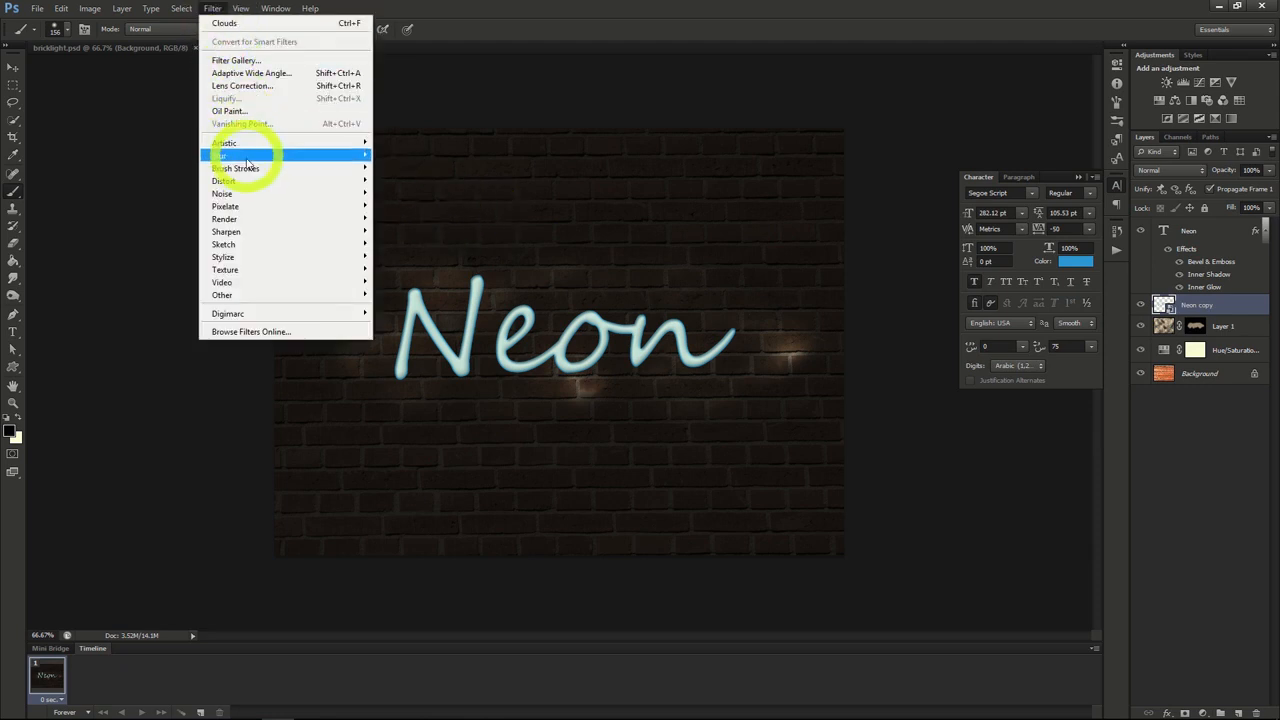
mouse_move(246, 157)
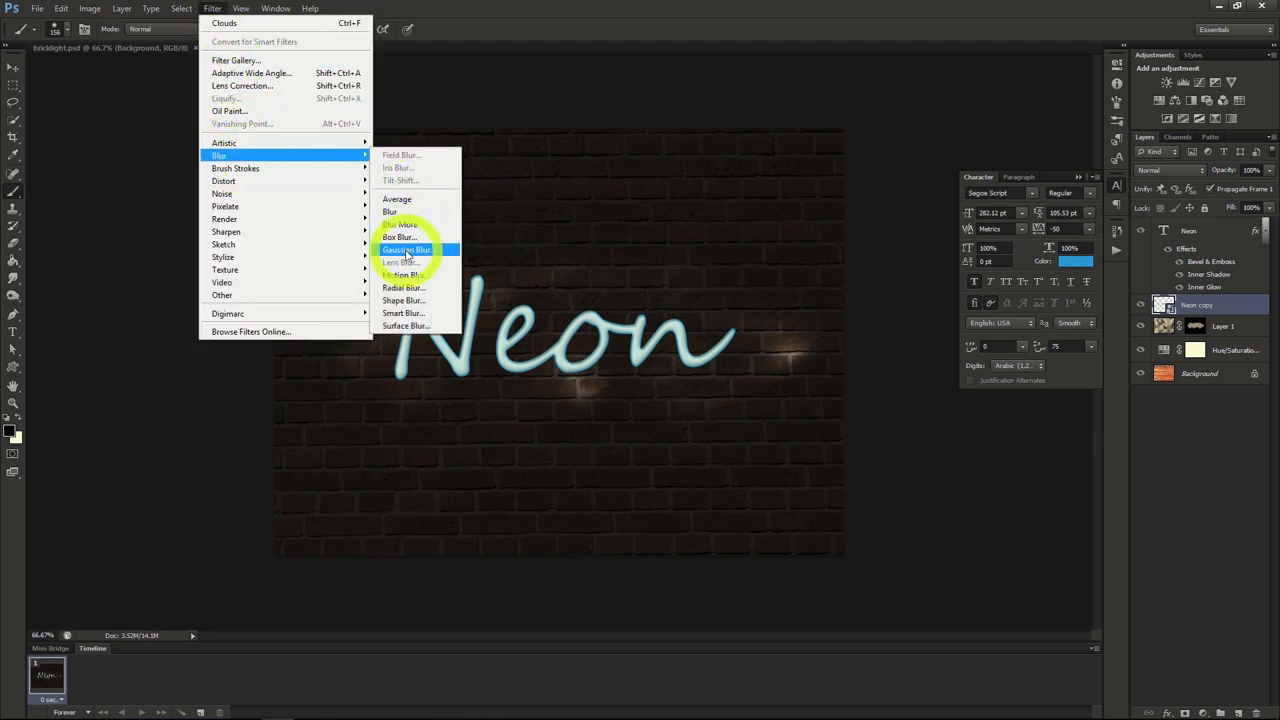
left_click(406, 250)
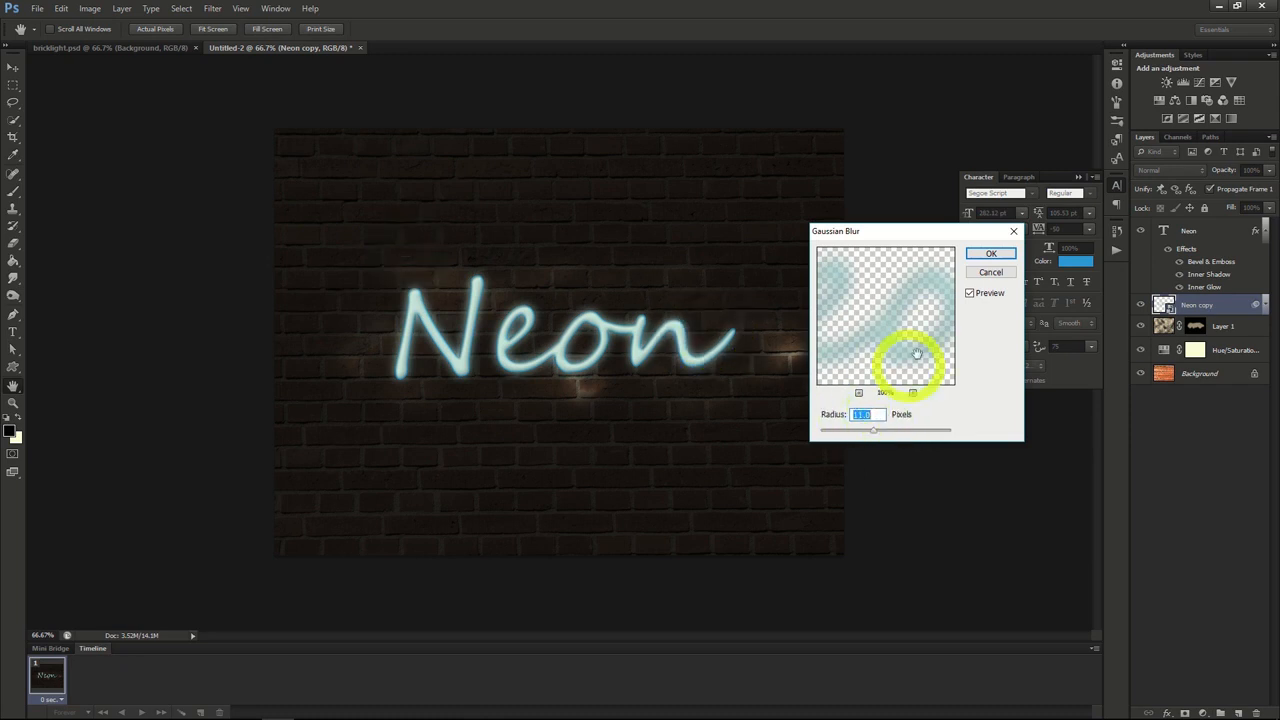
left_click(986, 256)
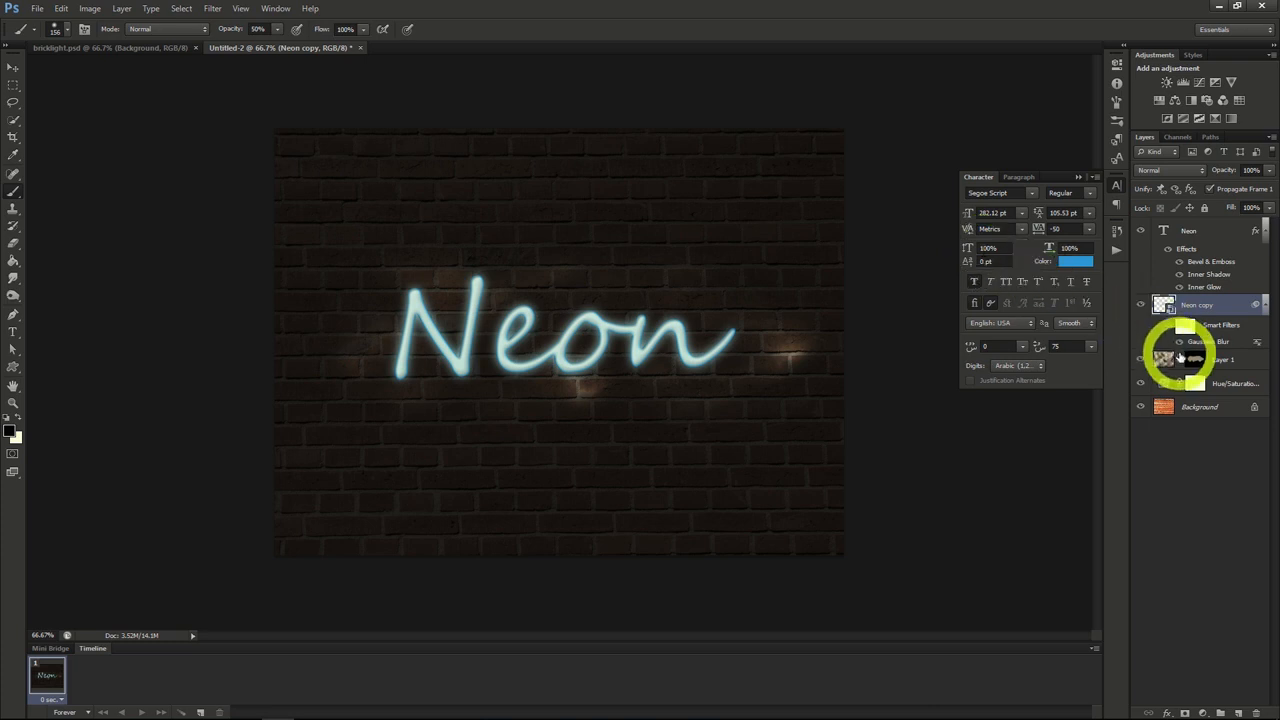
Step: Add a new layer beneath Neon copy and set up a hard round brush at 13 px with 100% hardness
left_click(1238, 713)
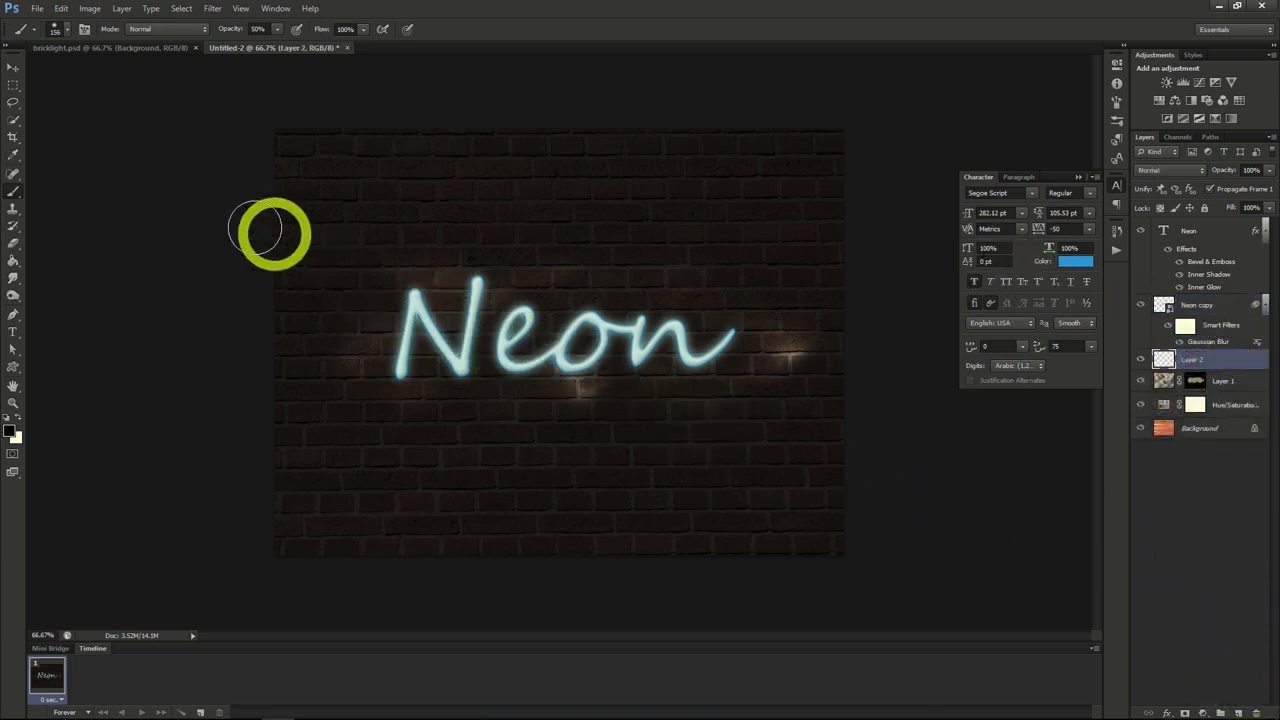
left_click(64, 30)
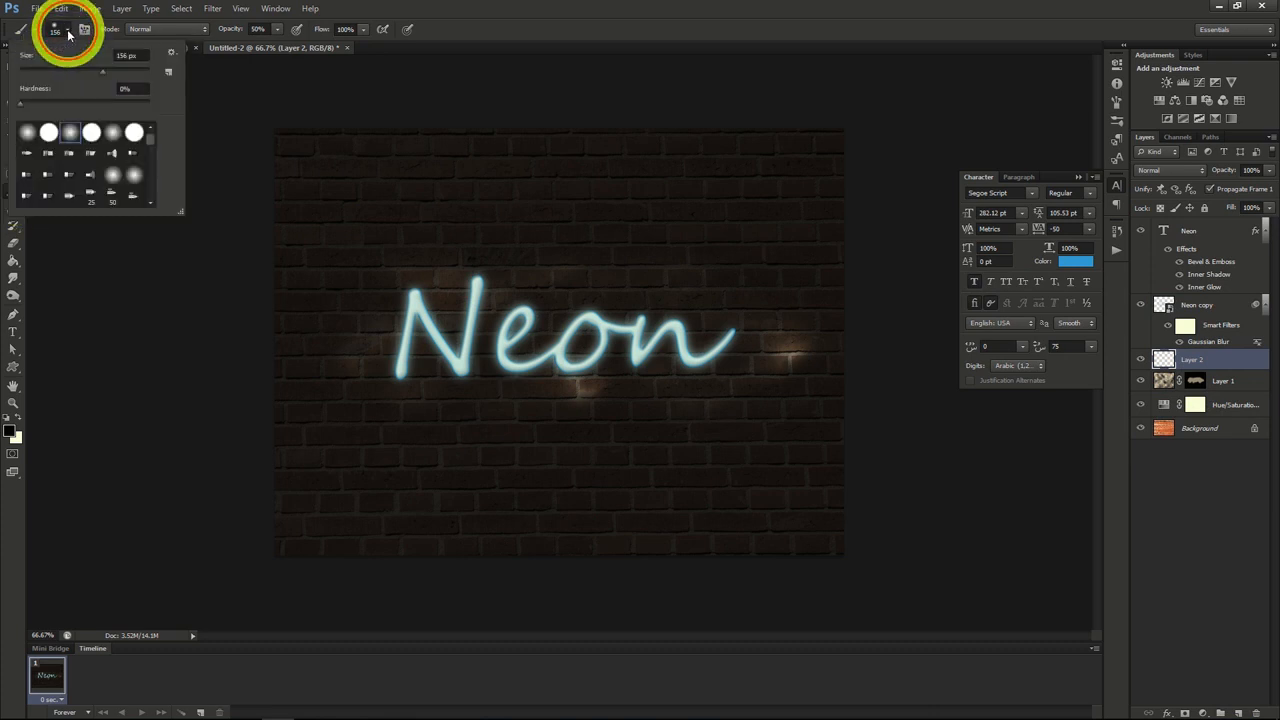
double_click(49, 120)
left_click(68, 34)
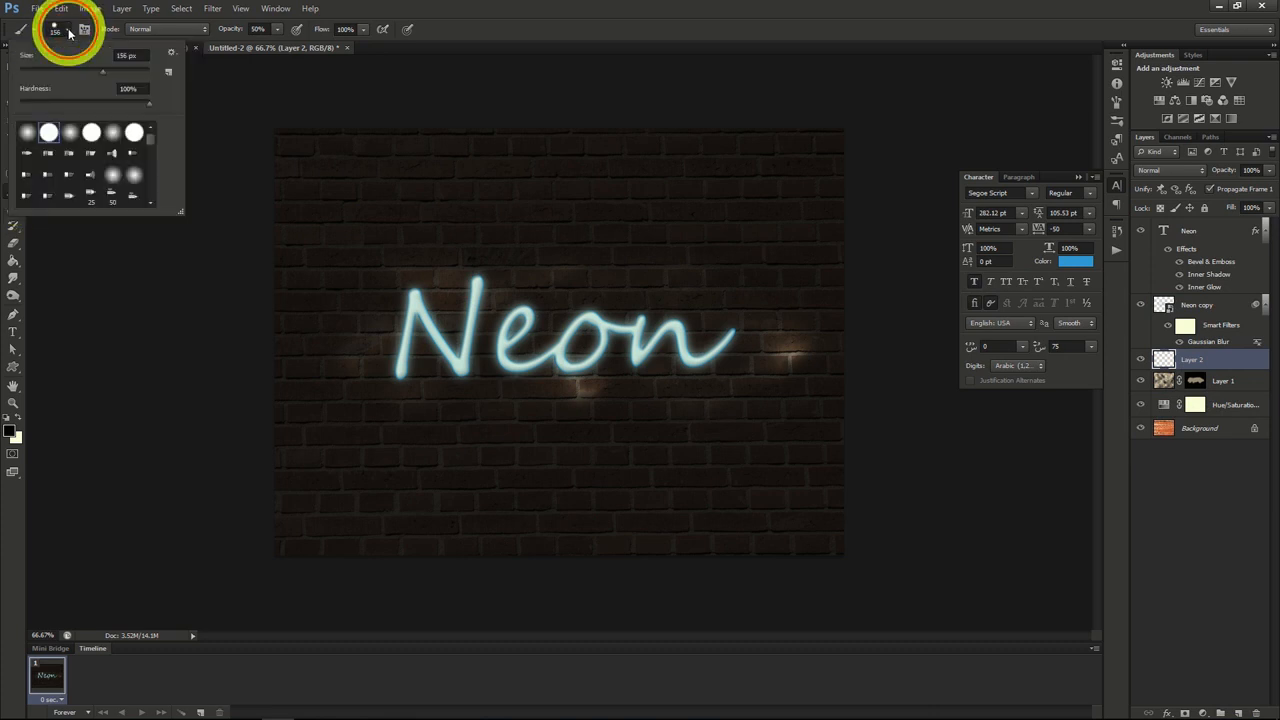
left_click_drag(100, 69, 44, 73)
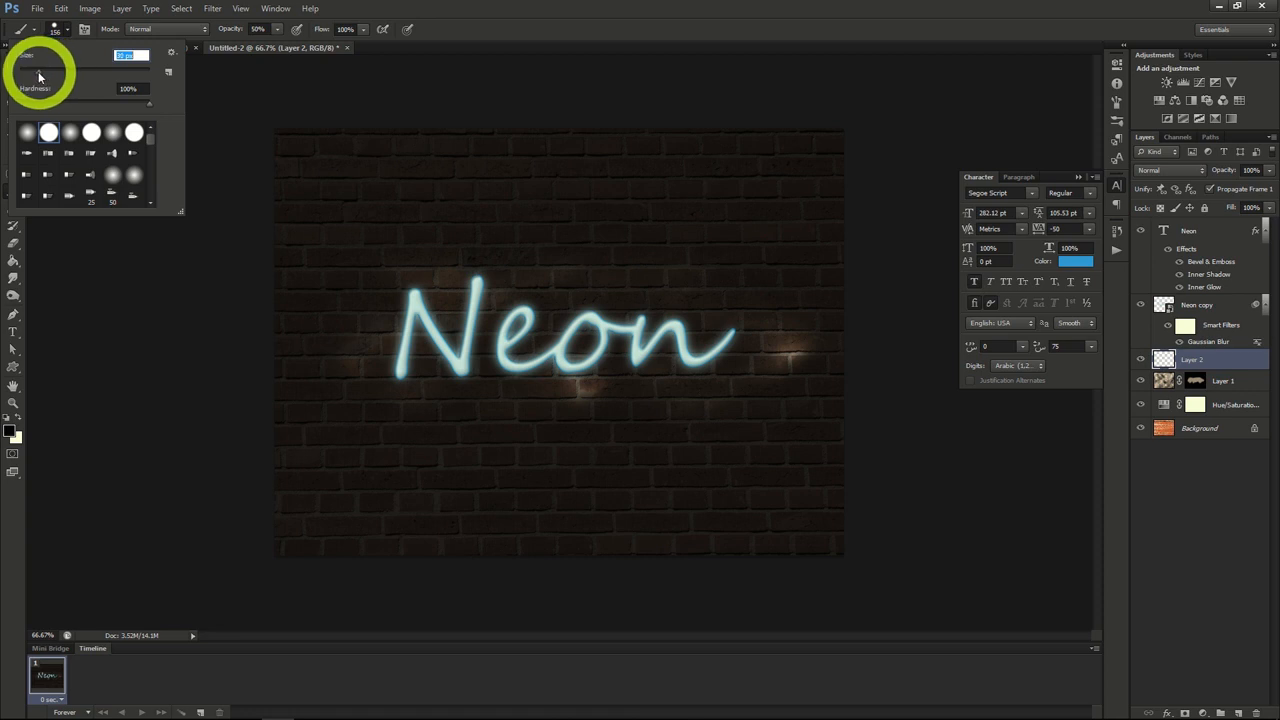
Step: Draw a wavy Pen path through the middle of the lettering, from the end of the last "n" back to the "N"
left_click(15, 316)
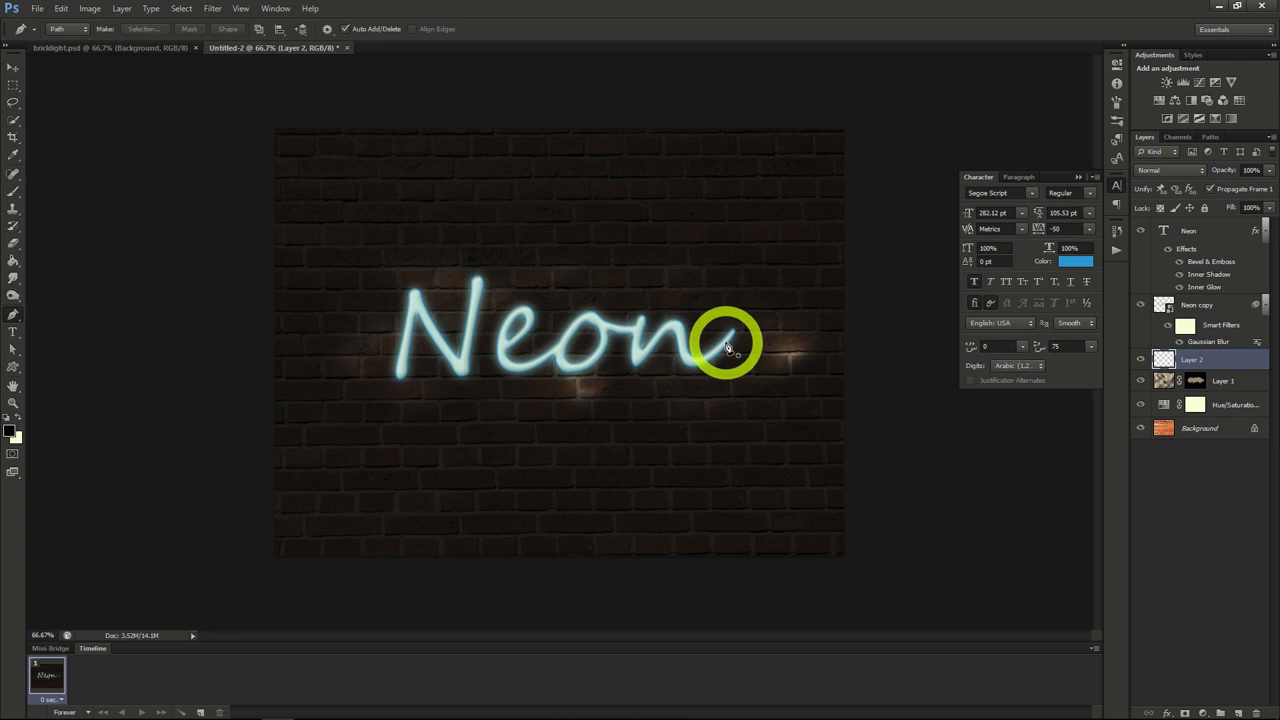
left_click_drag(726, 342, 646, 345)
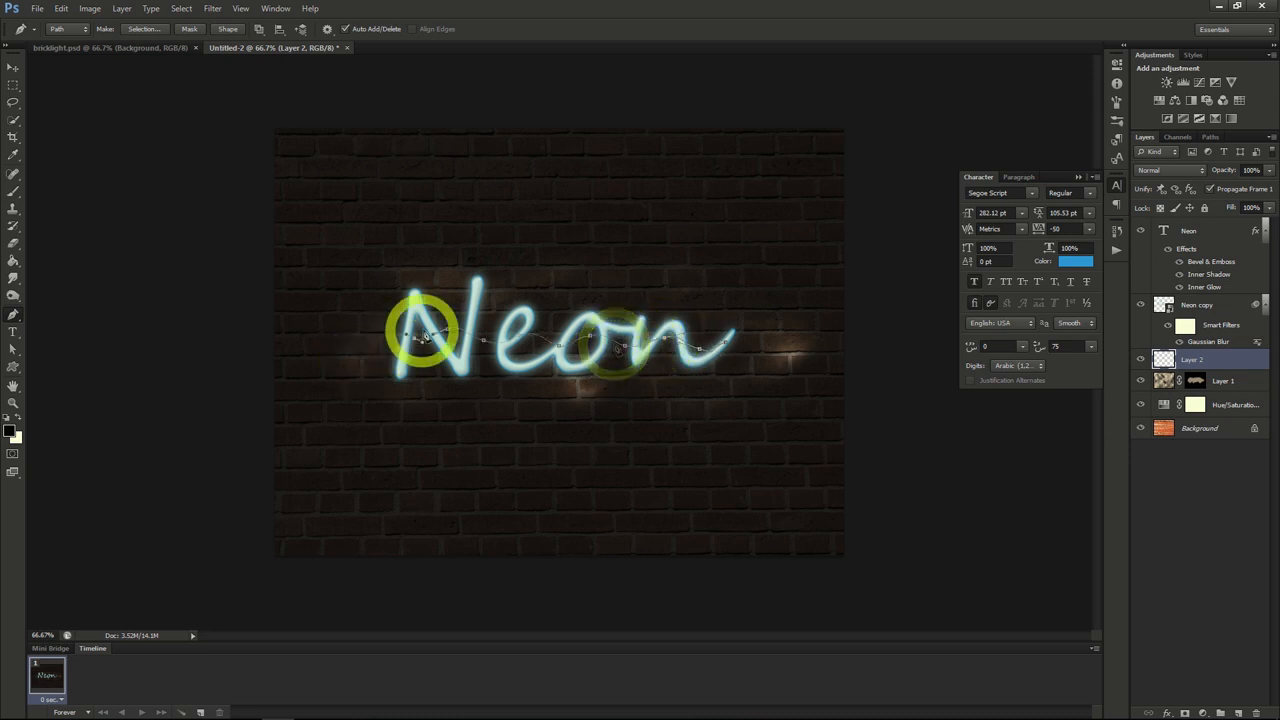
left_click_drag(424, 337, 441, 336)
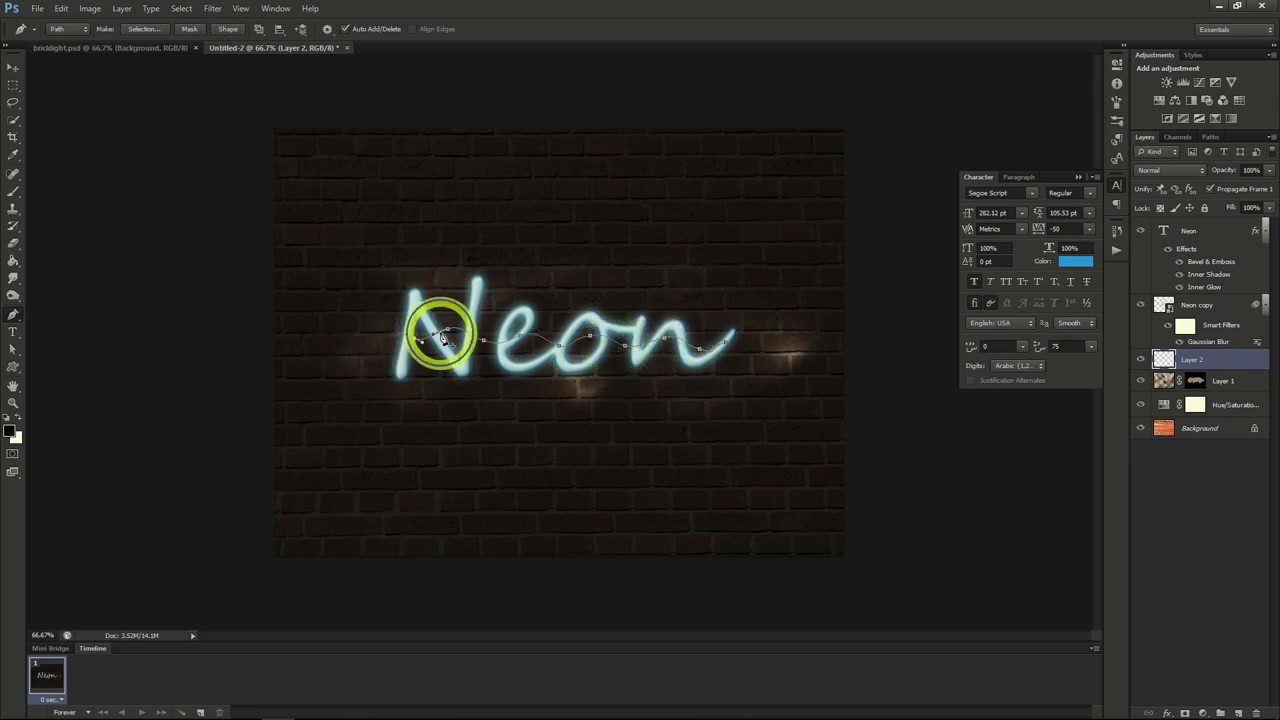
Step: Stroke the wavy path on Layer 2 using the Brush with Simulate Pressure, and delete the path
right_click(441, 336)
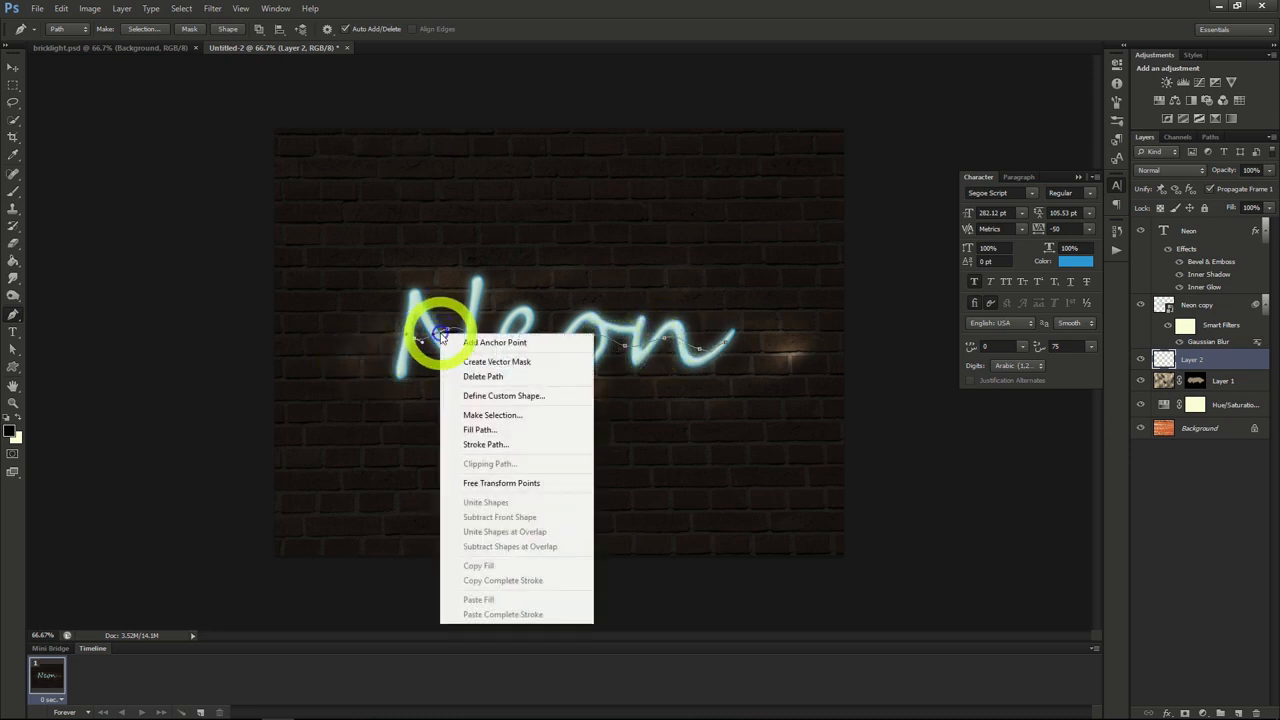
left_click(485, 444)
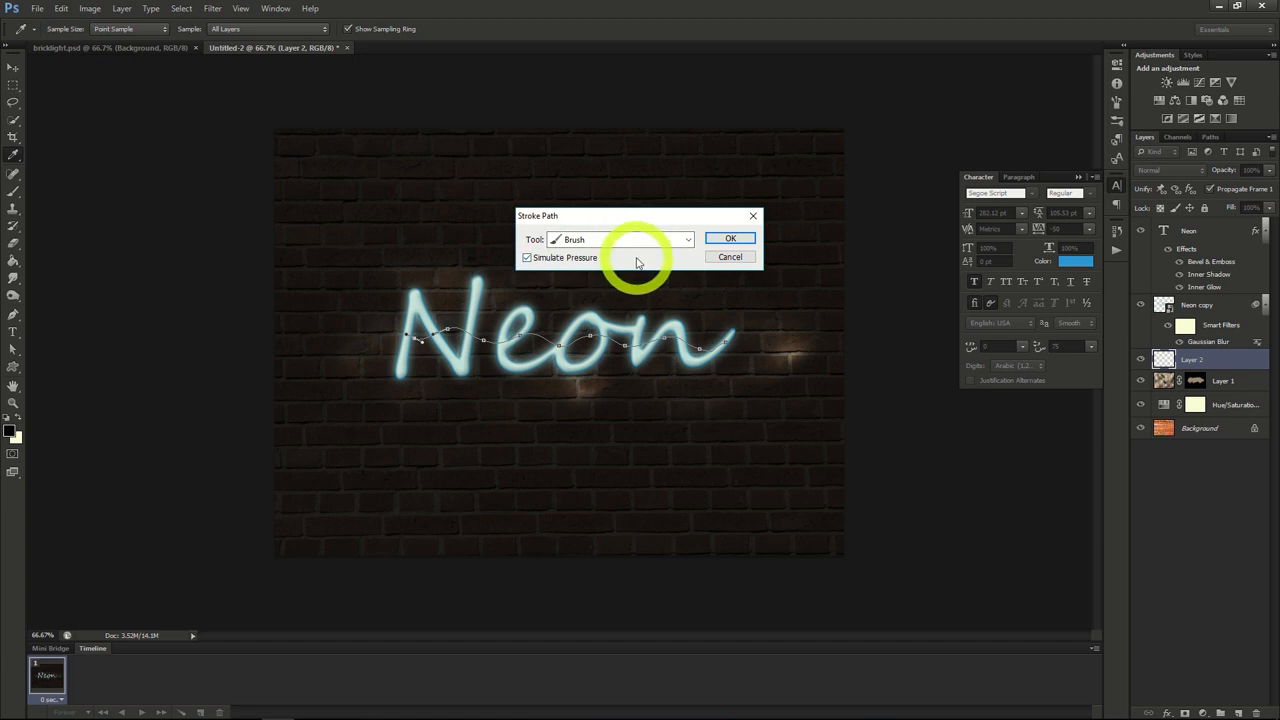
left_click(730, 238)
right_click(591, 340)
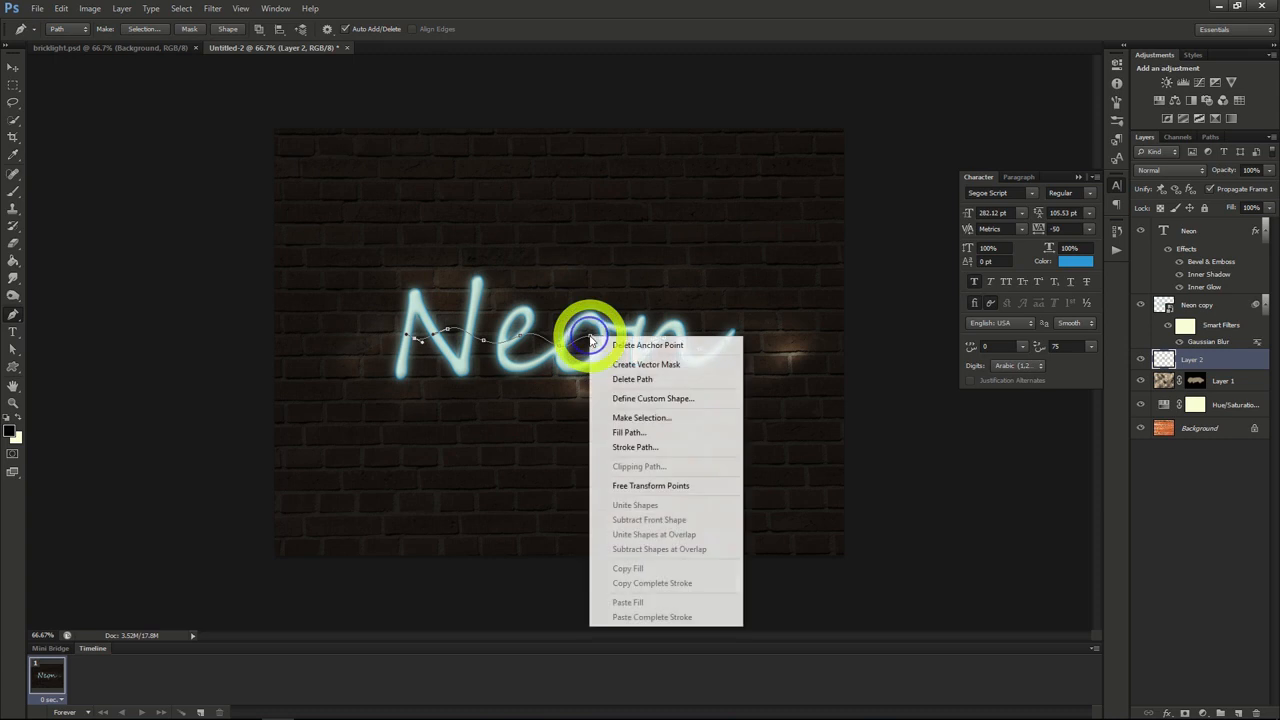
left_click(632, 383)
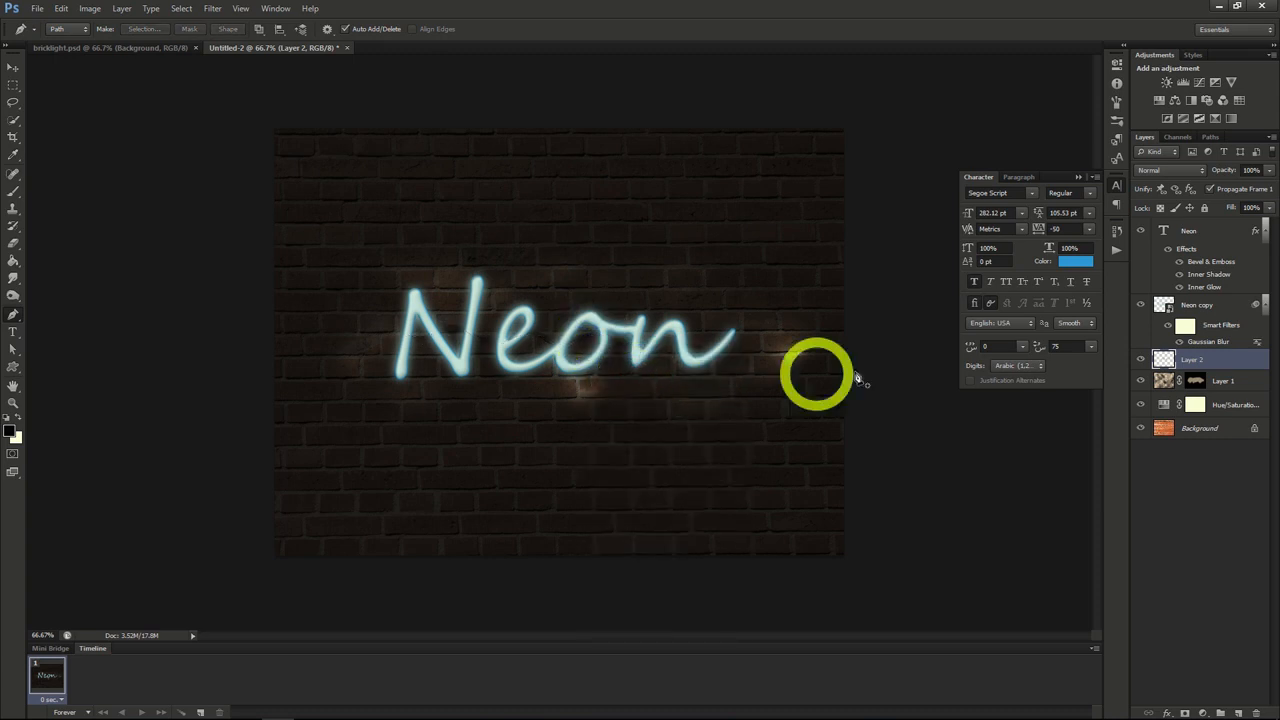
Step: Give Layer 2 a smooth Inner Bevel with depth 245%, size 0 px and slight softening
right_click(1190, 364)
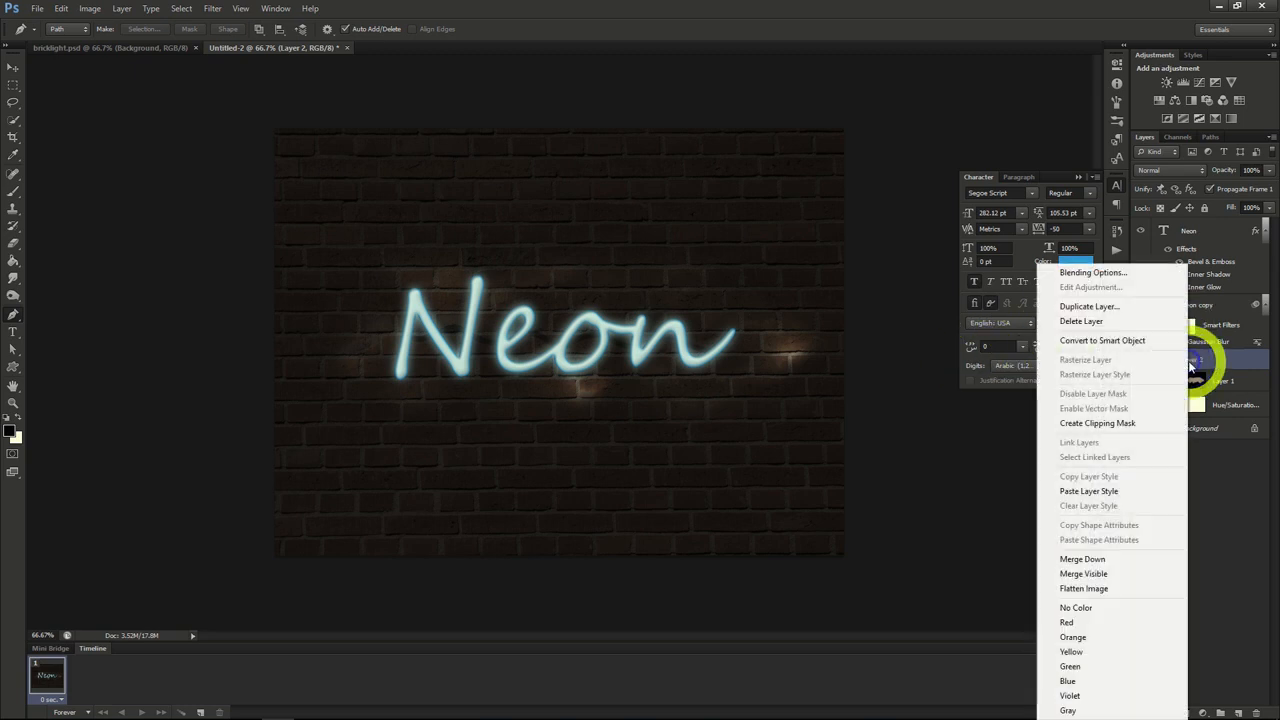
left_click(1094, 275)
left_click(819, 199)
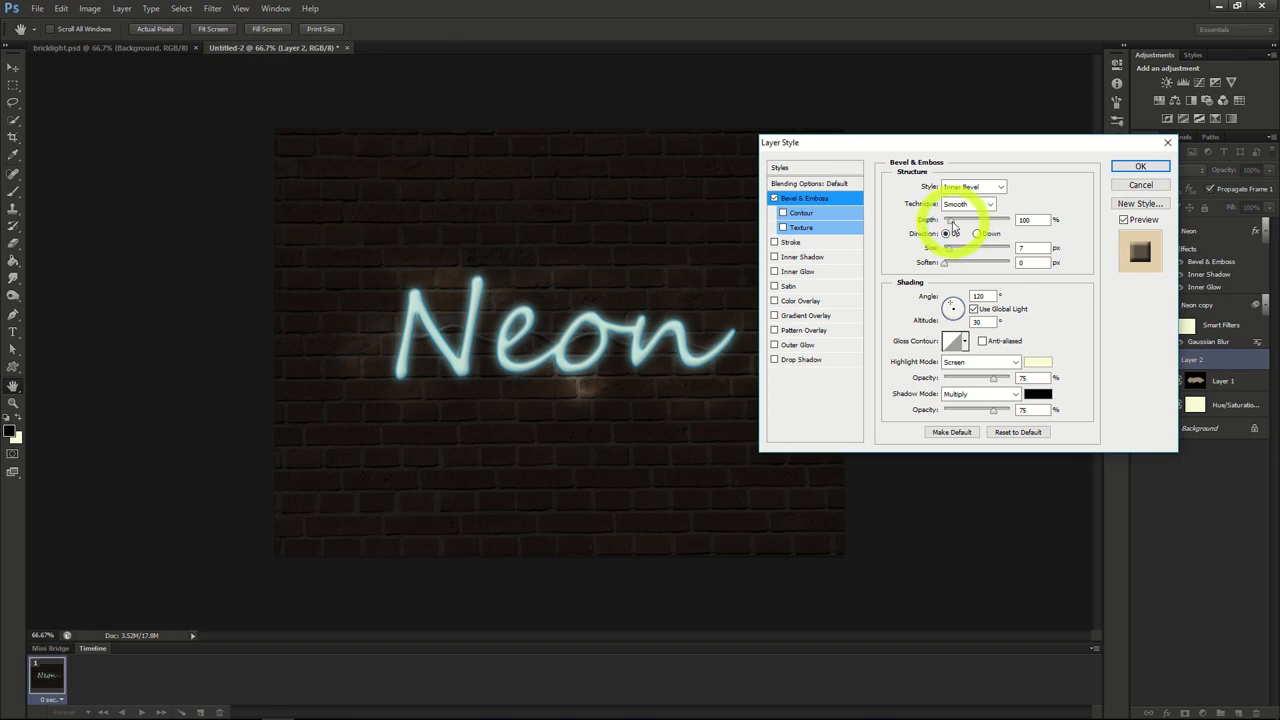
left_click_drag(960, 225, 943, 251)
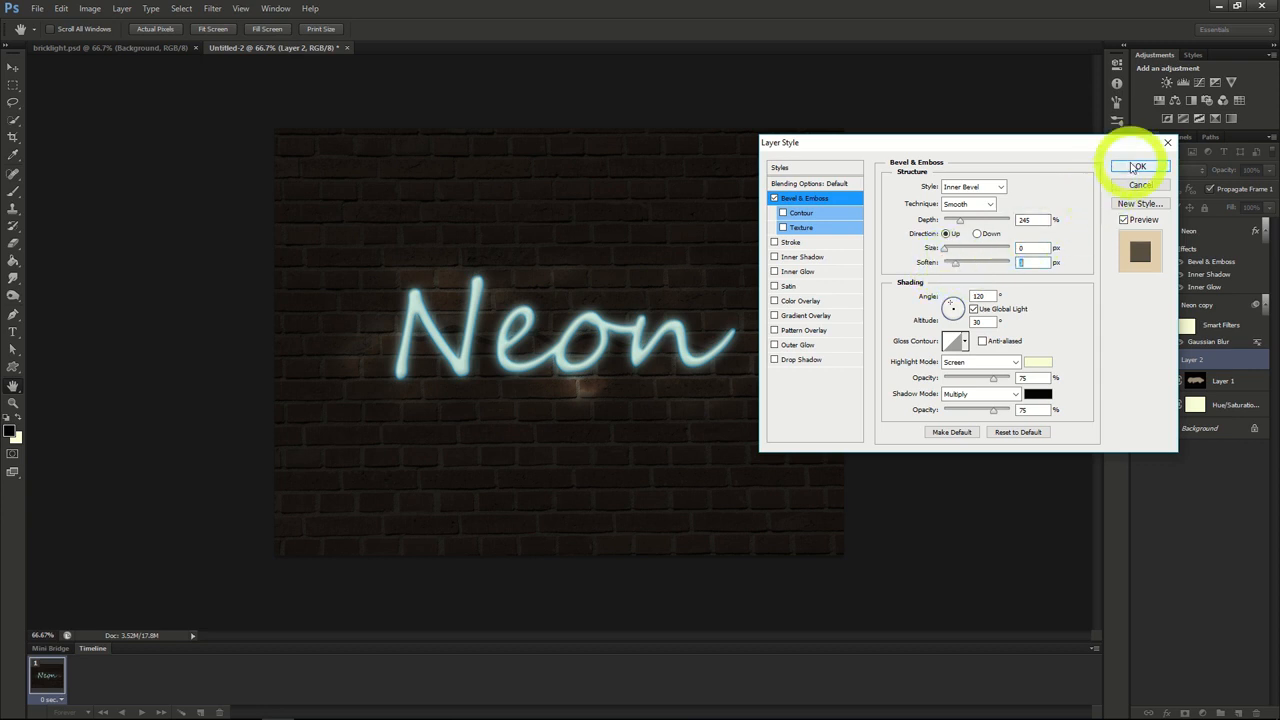
left_click(1137, 165)
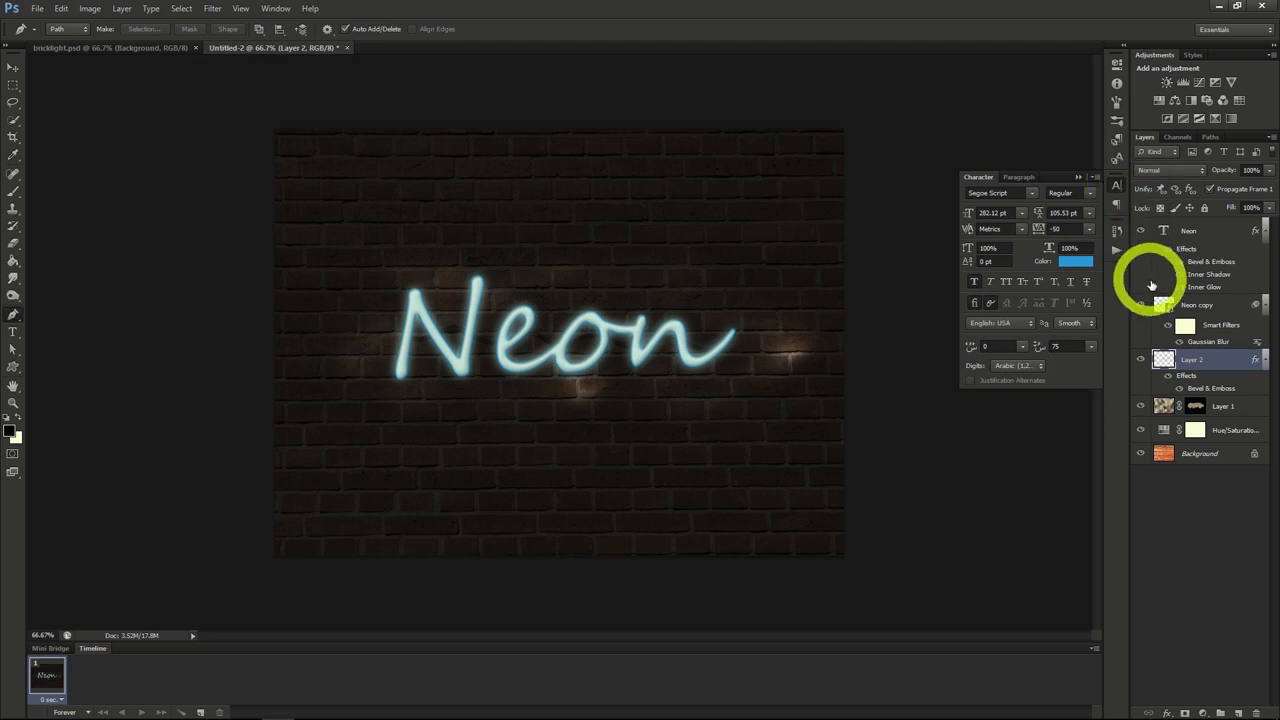
Step: Add a new layer above Layer 2 and set up a soft 156 px brush with 0% hardness and 63% opacity
left_click(1238, 712)
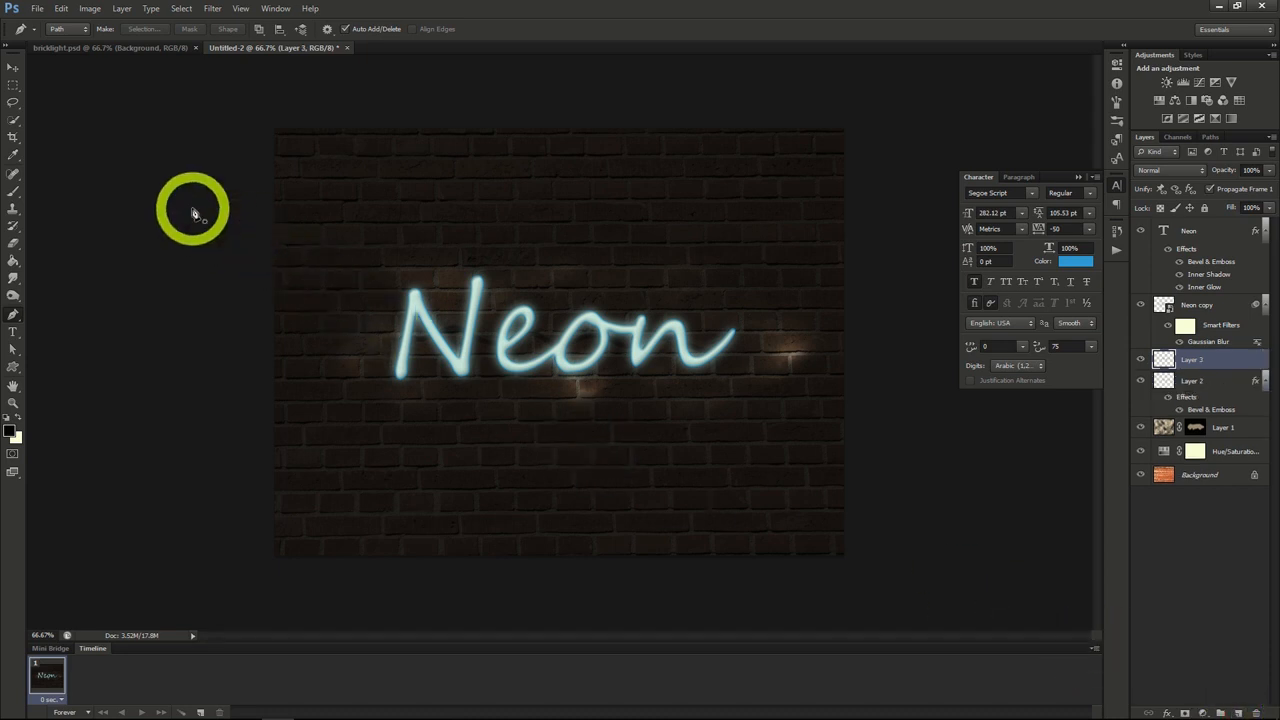
left_click(14, 190)
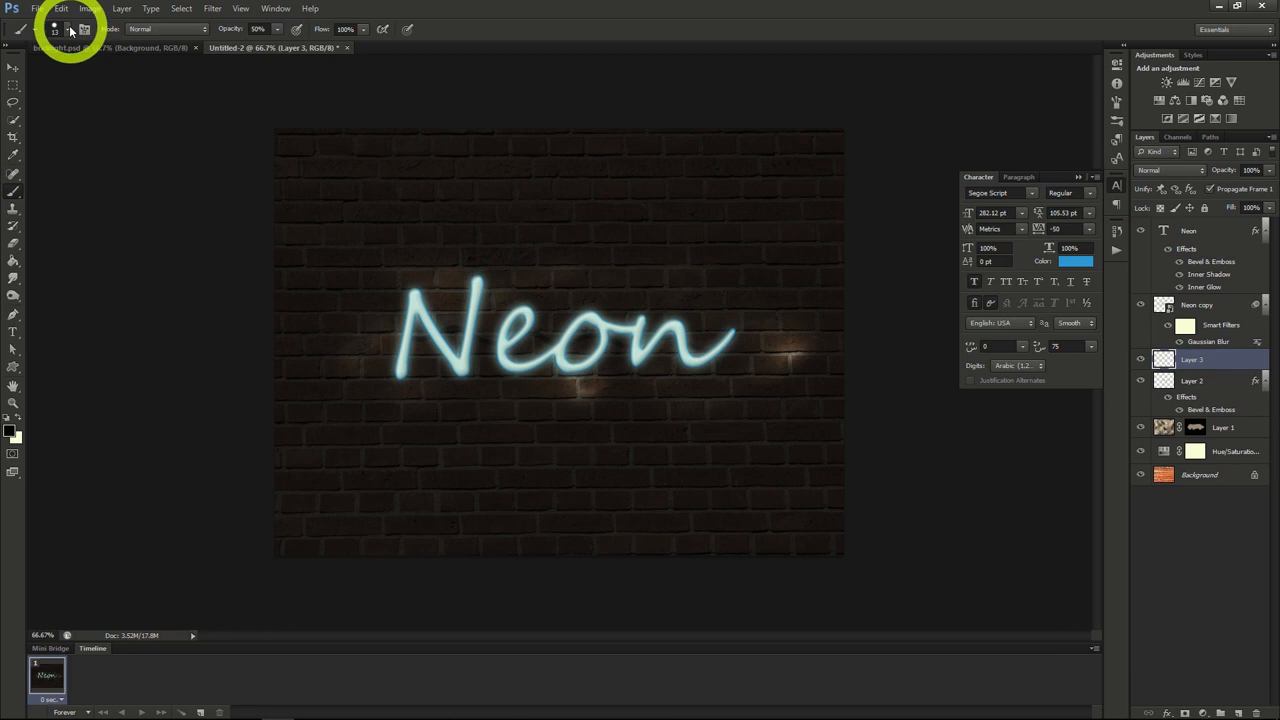
left_click(70, 30)
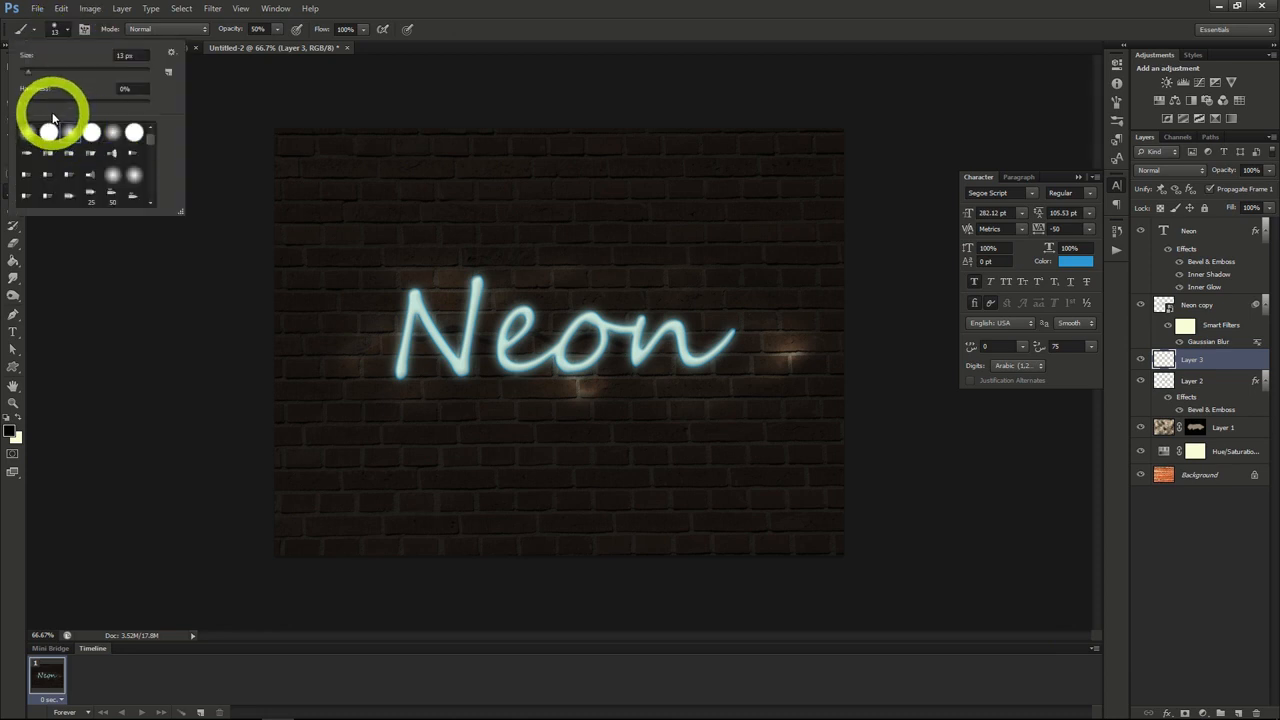
left_click_drag(28, 76, 107, 76)
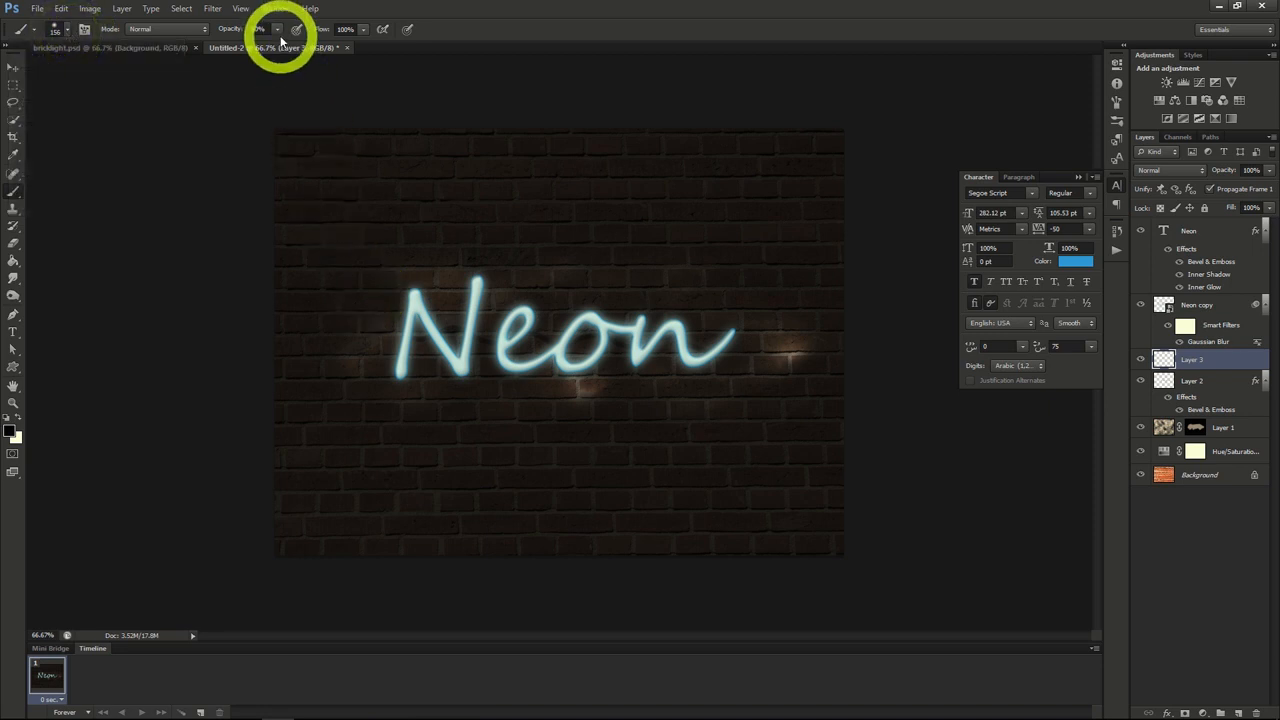
left_click(278, 36)
left_click_drag(279, 45, 286, 44)
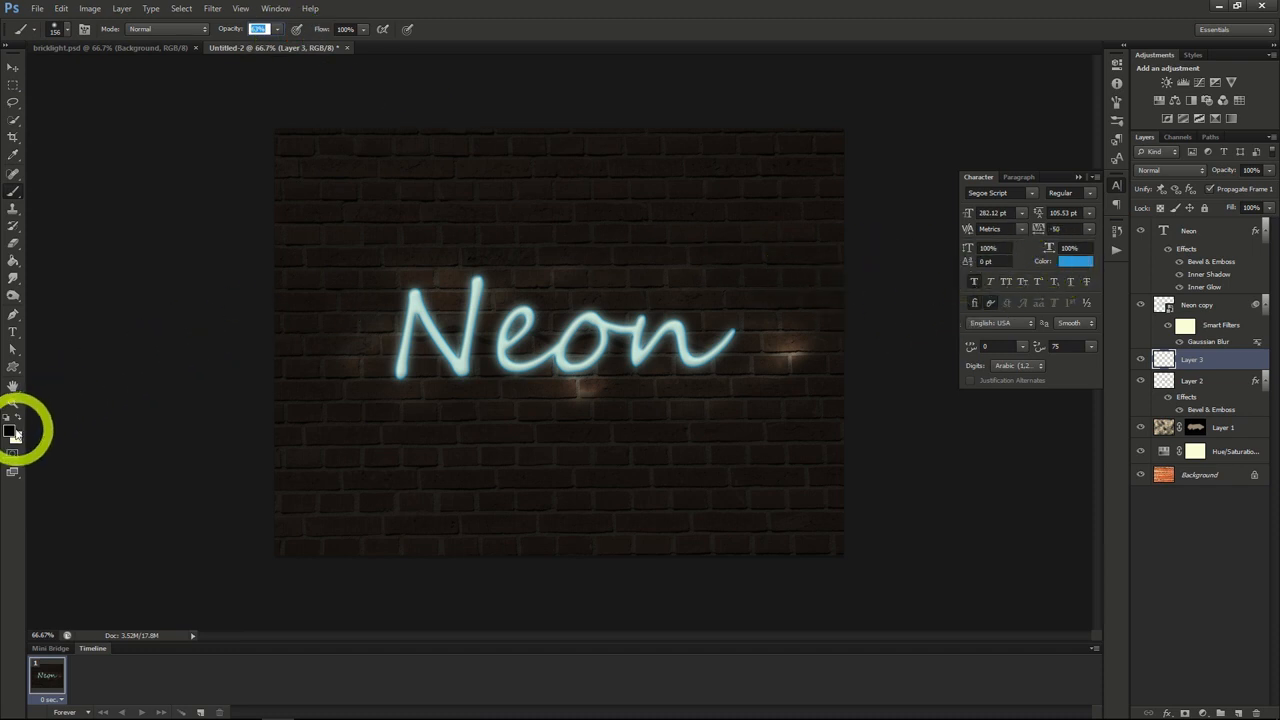
Step: Paint a large teal patch behind and around the Neon text on Layer 3 and blend the layer as Soft Light
left_click(12, 432)
mouse_move(396, 291)
left_mouse_down()
mouse_move(377, 314)
mouse_move(375, 374)
mouse_move(434, 271)
mouse_move(429, 363)
mouse_move(494, 269)
mouse_move(486, 393)
mouse_move(560, 271)
mouse_move(771, 300)
mouse_move(760, 360)
left_mouse_up()
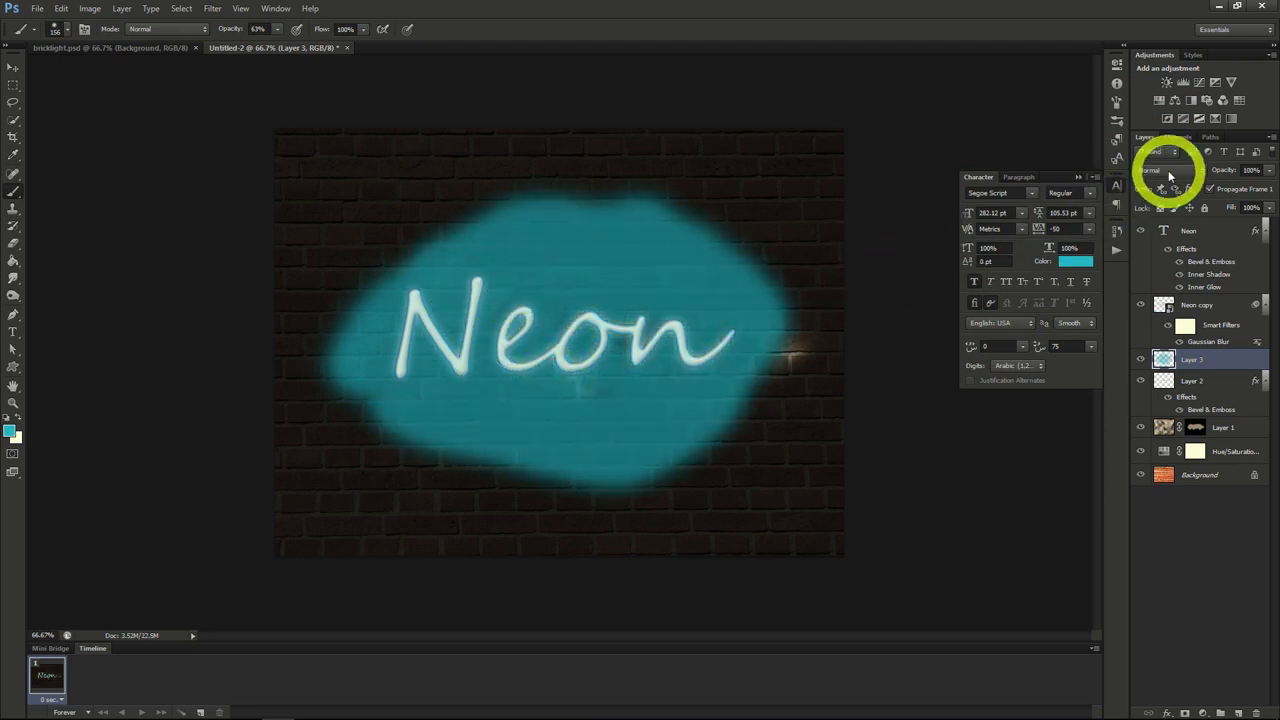
left_click(1170, 172)
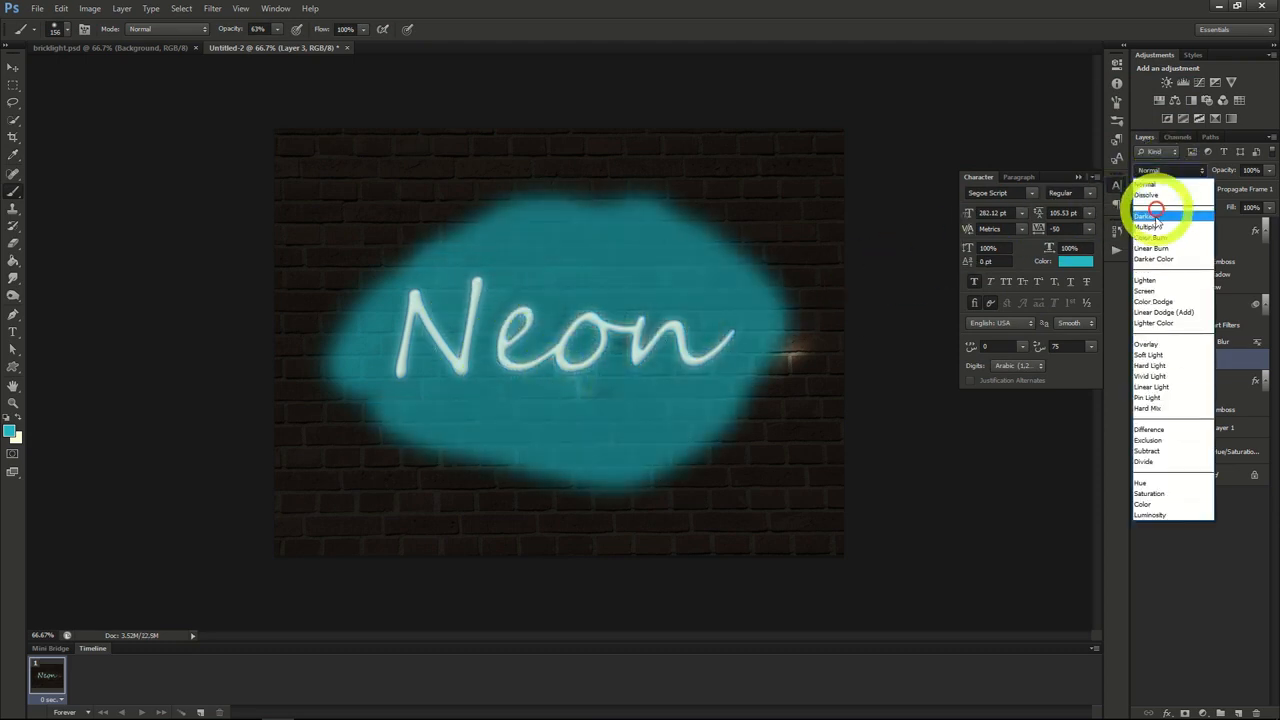
left_click(1163, 356)
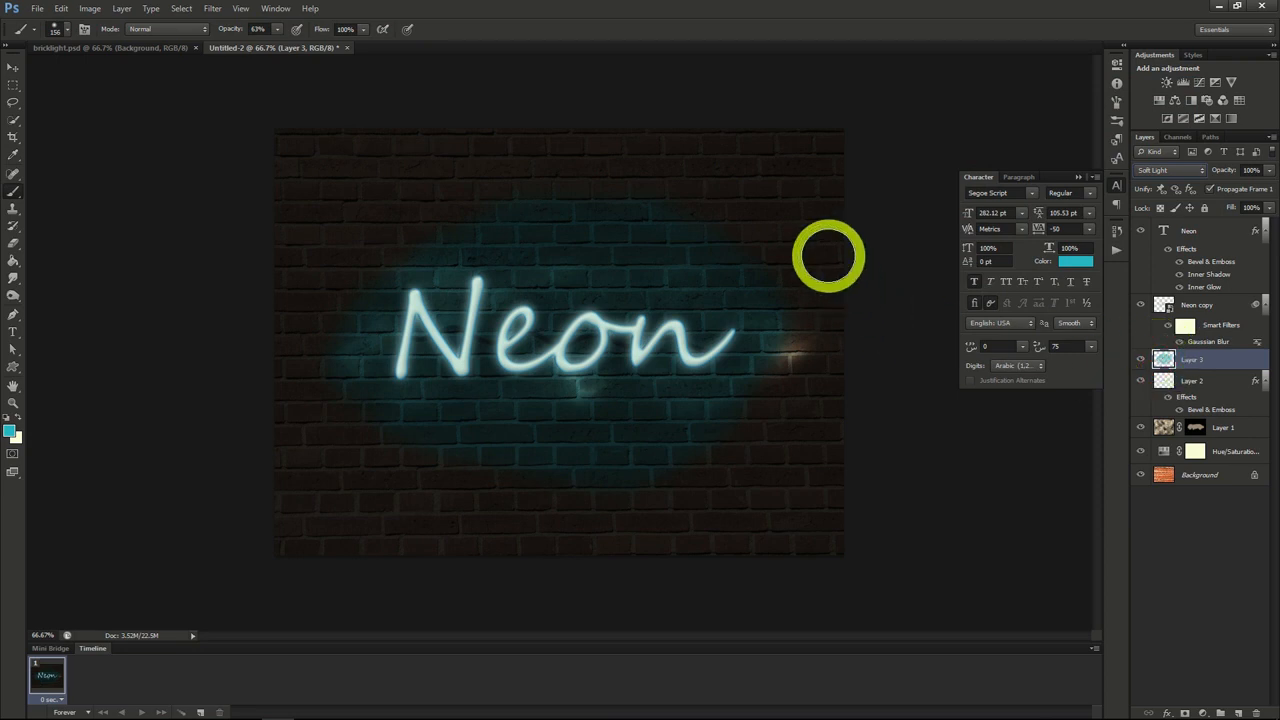